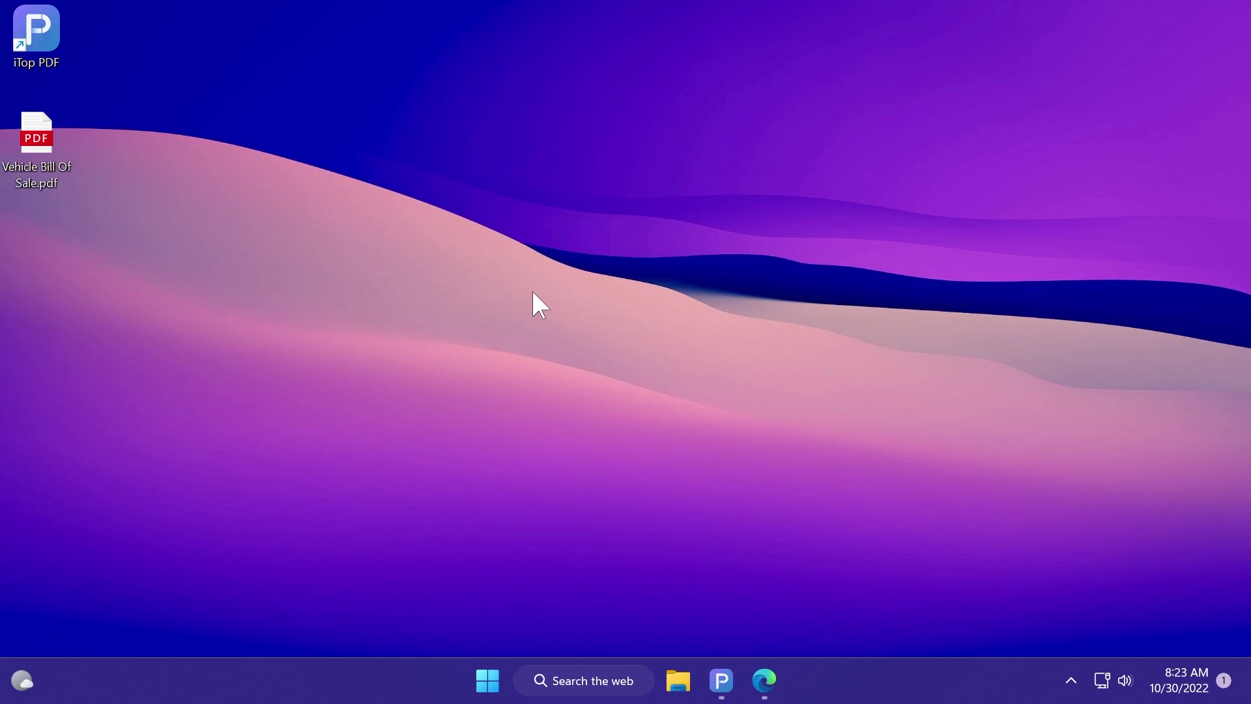
Step: Look over the iTop PDF website in the browser, then minimize the browser
{"action": "left_click", "coordinate": [764, 680]}
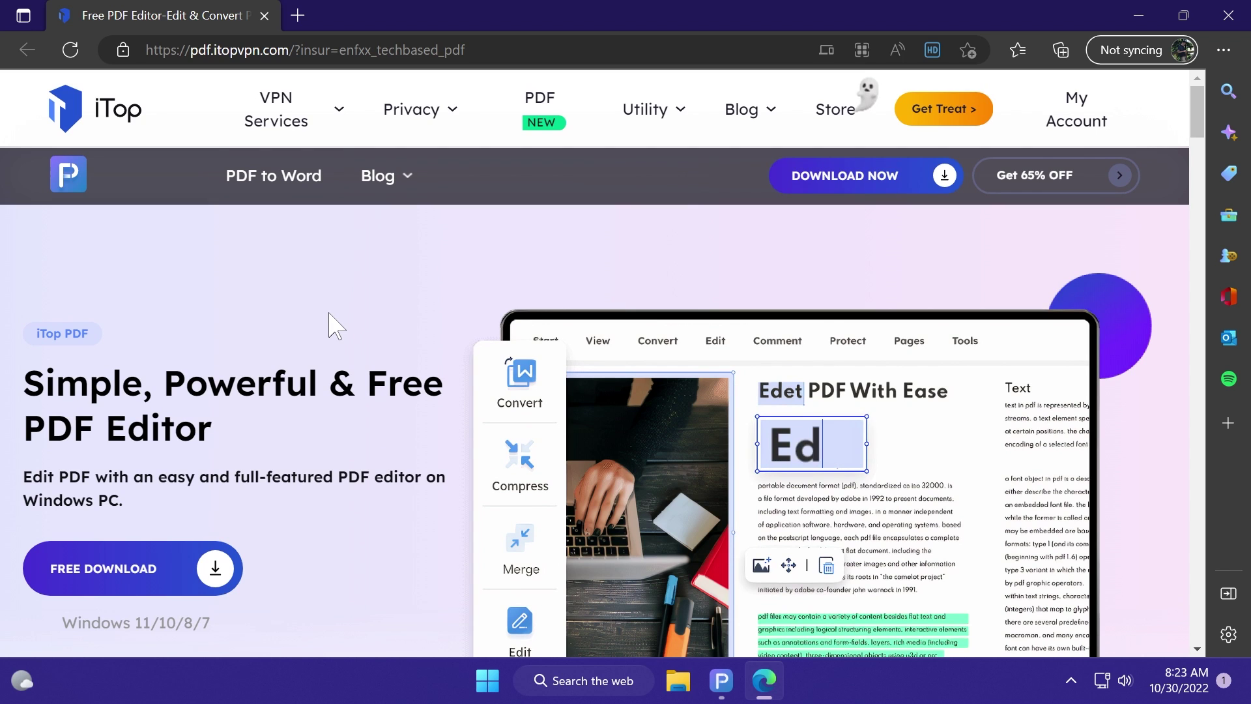
{"action": "scroll", "coordinate": [328, 320], "scroll_direction": "down", "scroll_amount": 1}
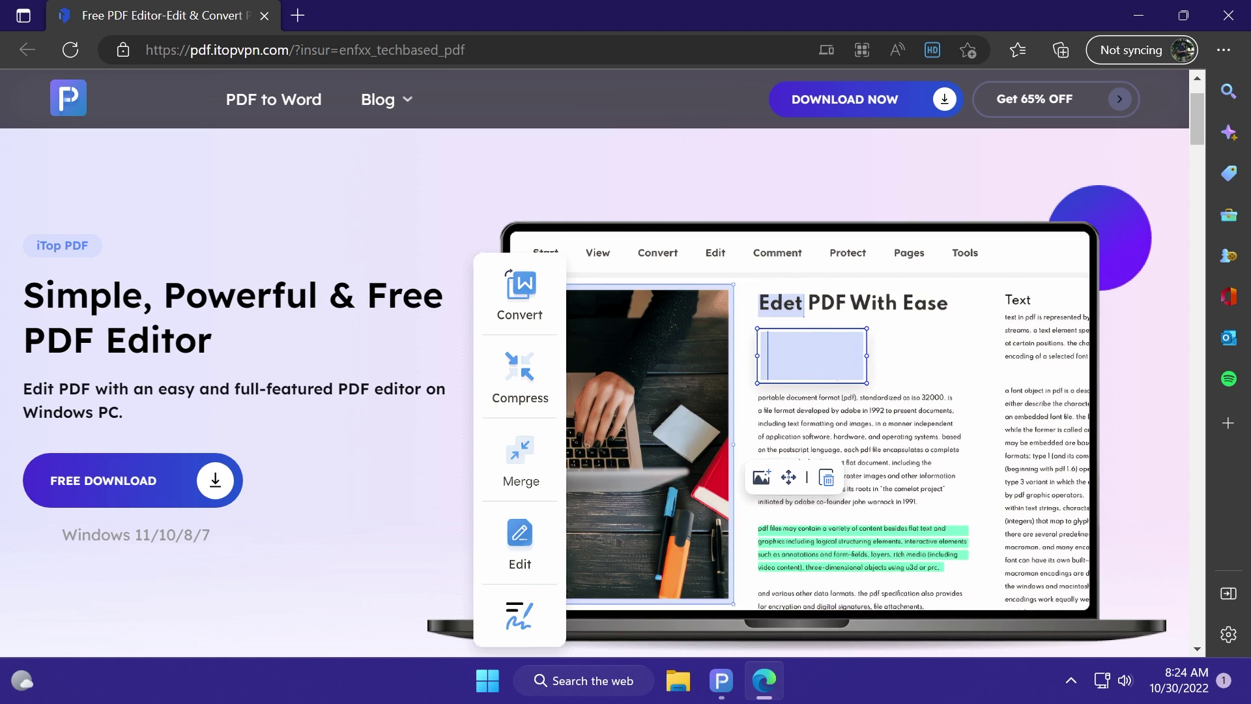
{"action": "scroll", "coordinate": [196, 391], "scroll_direction": "down", "scroll_amount": 1}
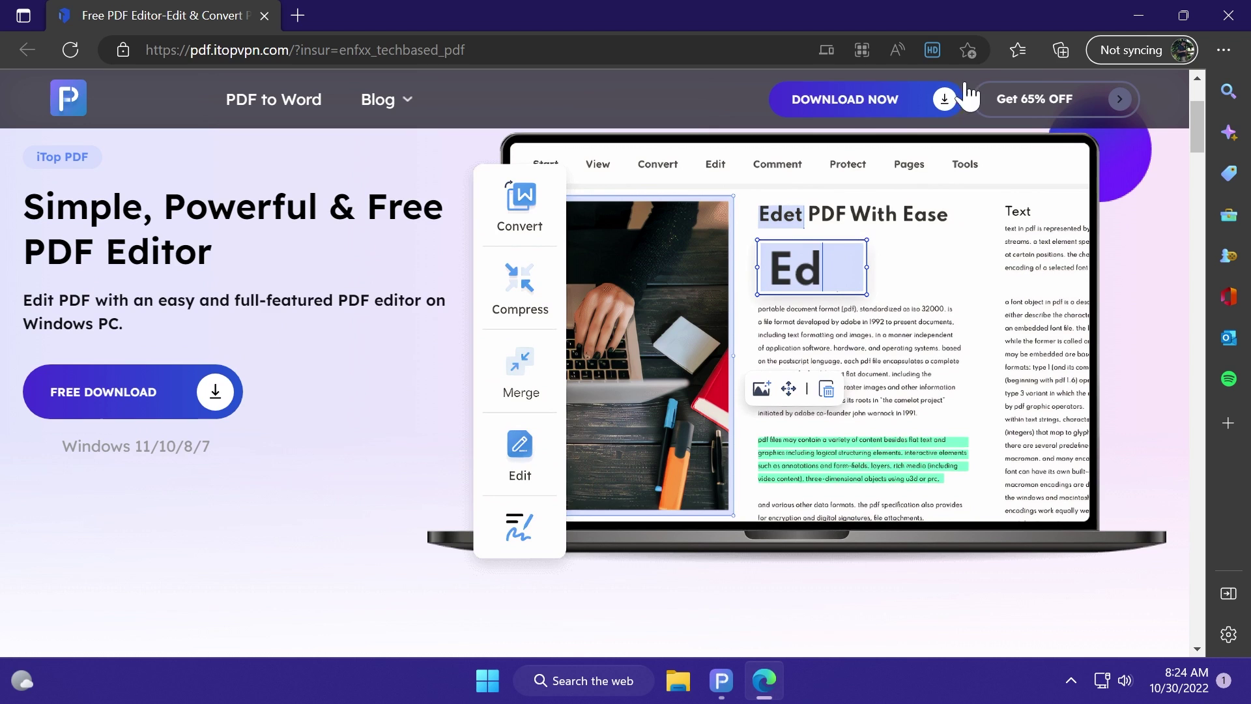
{"action": "left_click", "coordinate": [1137, 20]}
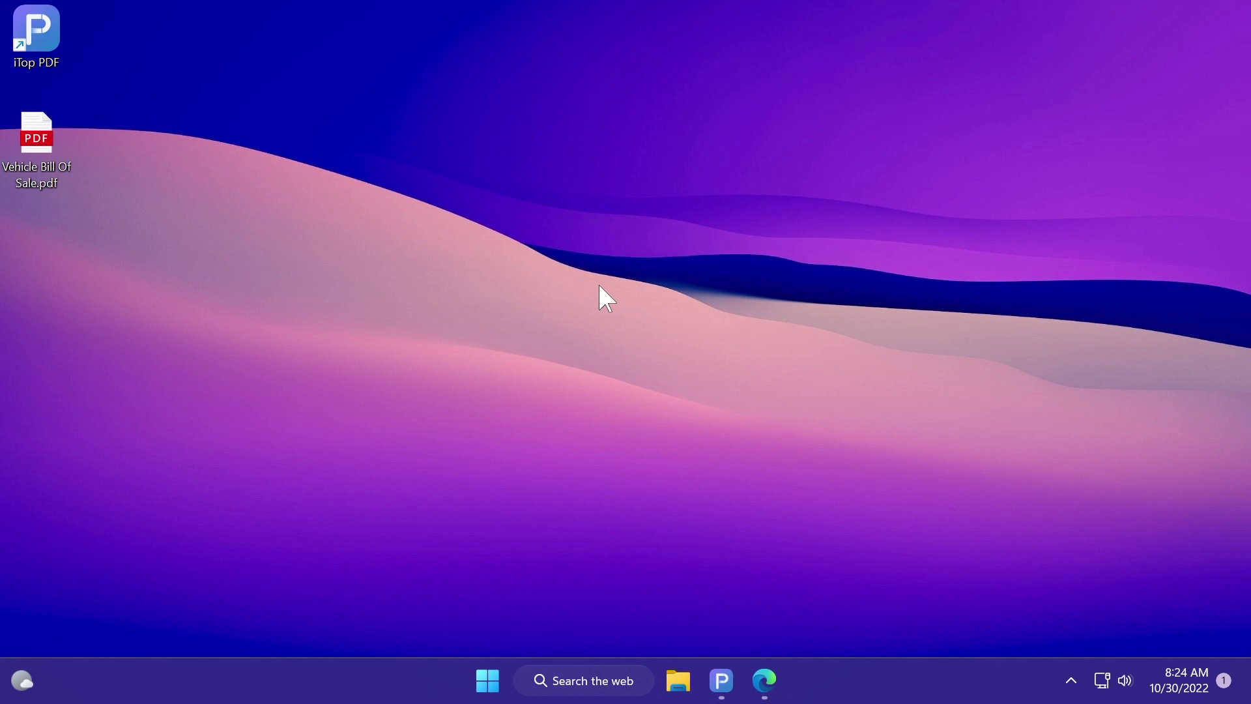
Step: Launch iTop PDF and browse its general, update and notification settings without changing anything
{"action": "left_click", "coordinate": [721, 680]}
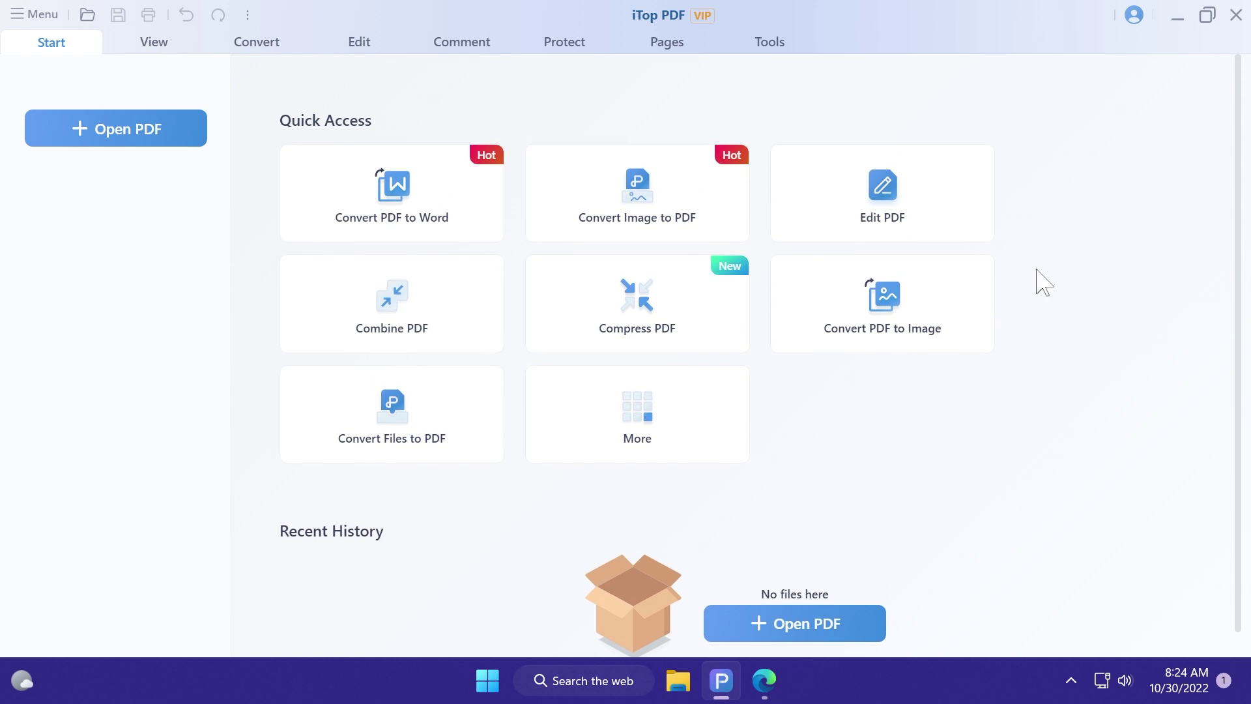
{"action": "left_click", "coordinate": [45, 22]}
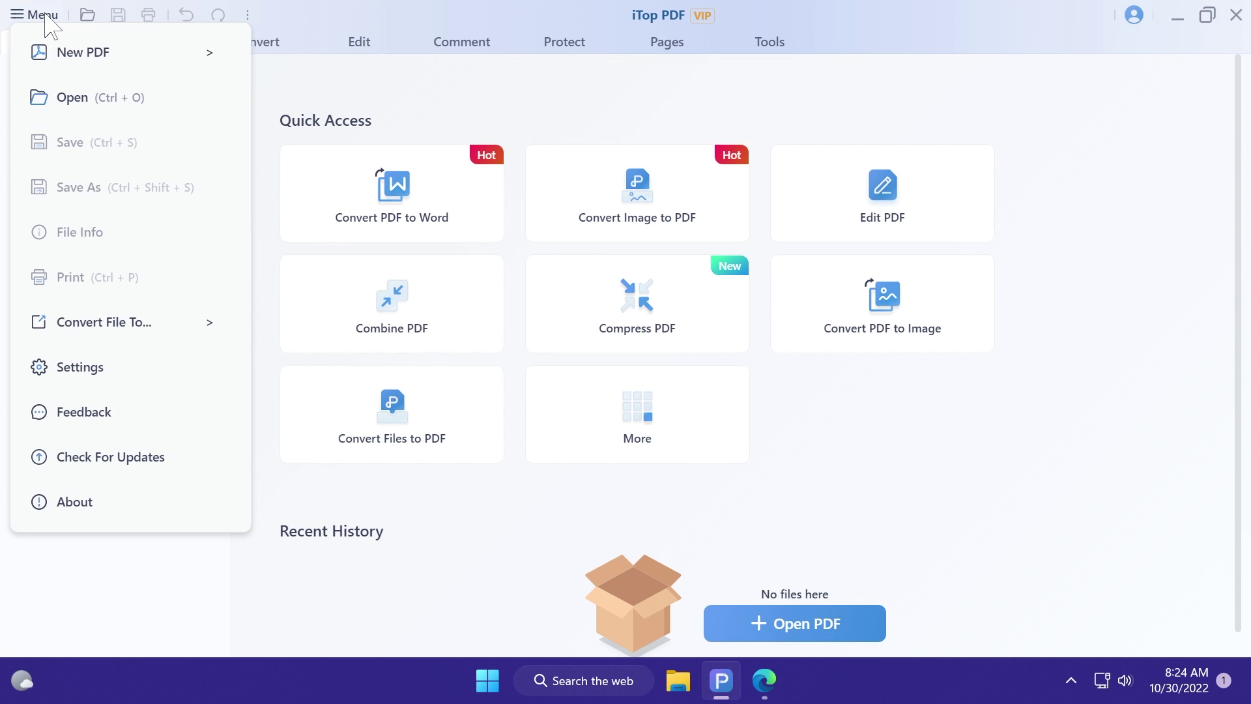
{"action": "left_click", "coordinate": [99, 370]}
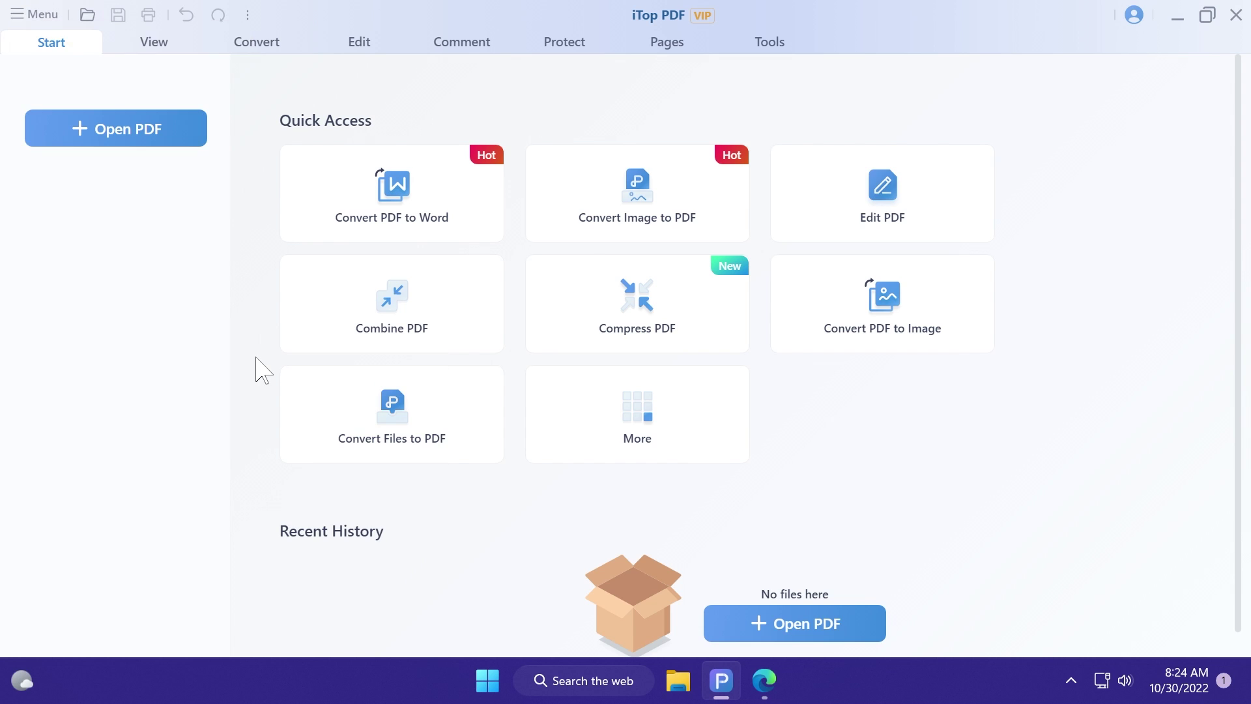
{"action": "left_click", "coordinate": [286, 170]}
{"action": "left_click", "coordinate": [287, 209]}
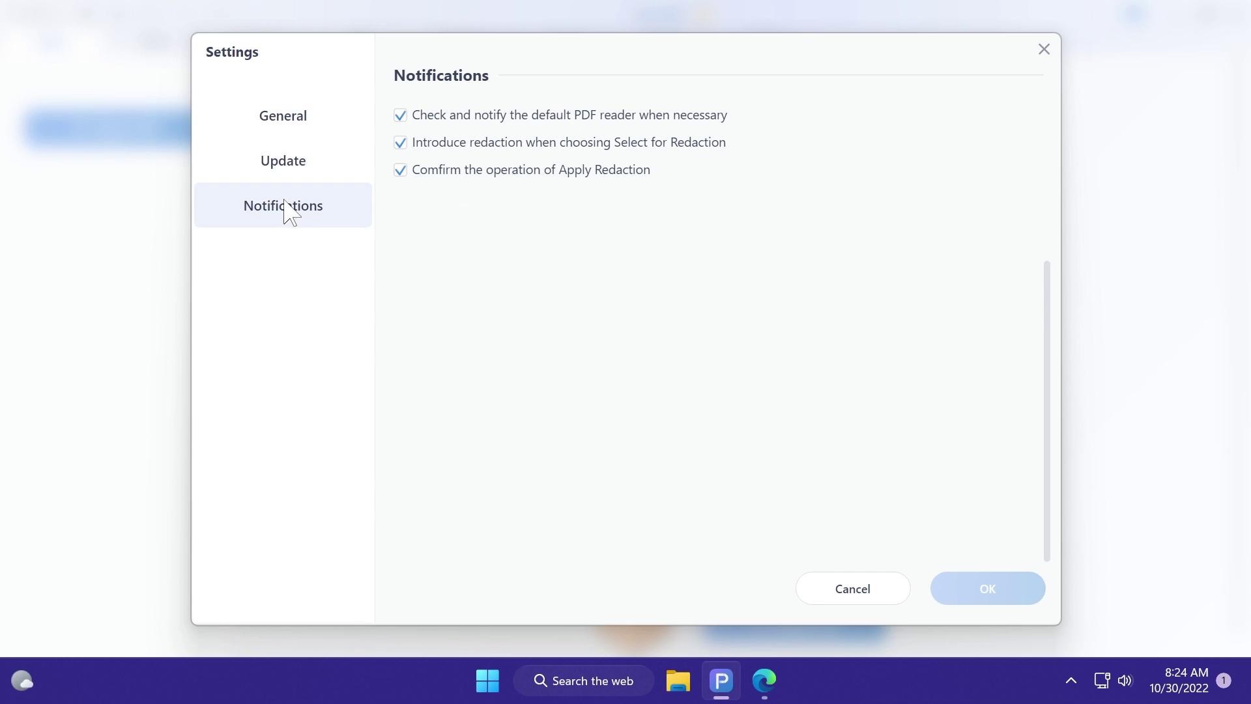
{"action": "left_click", "coordinate": [293, 127]}
{"action": "left_click", "coordinate": [285, 167]}
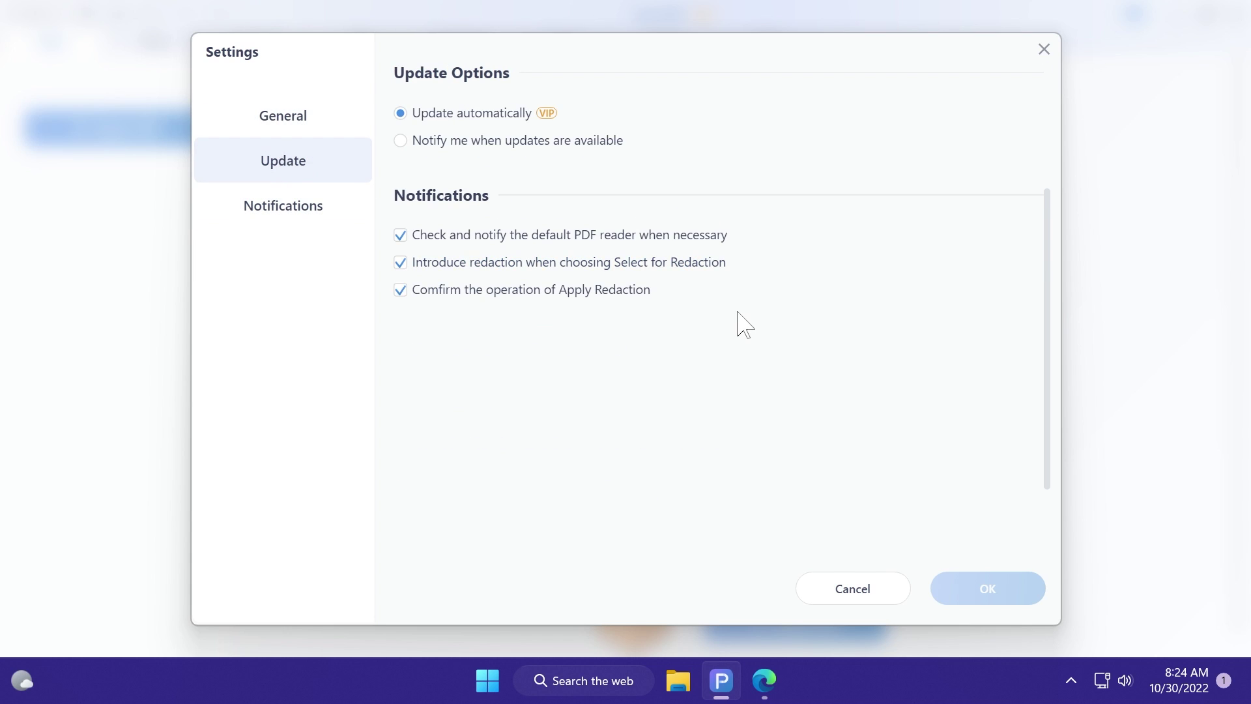
{"action": "key", "text": "Escape"}
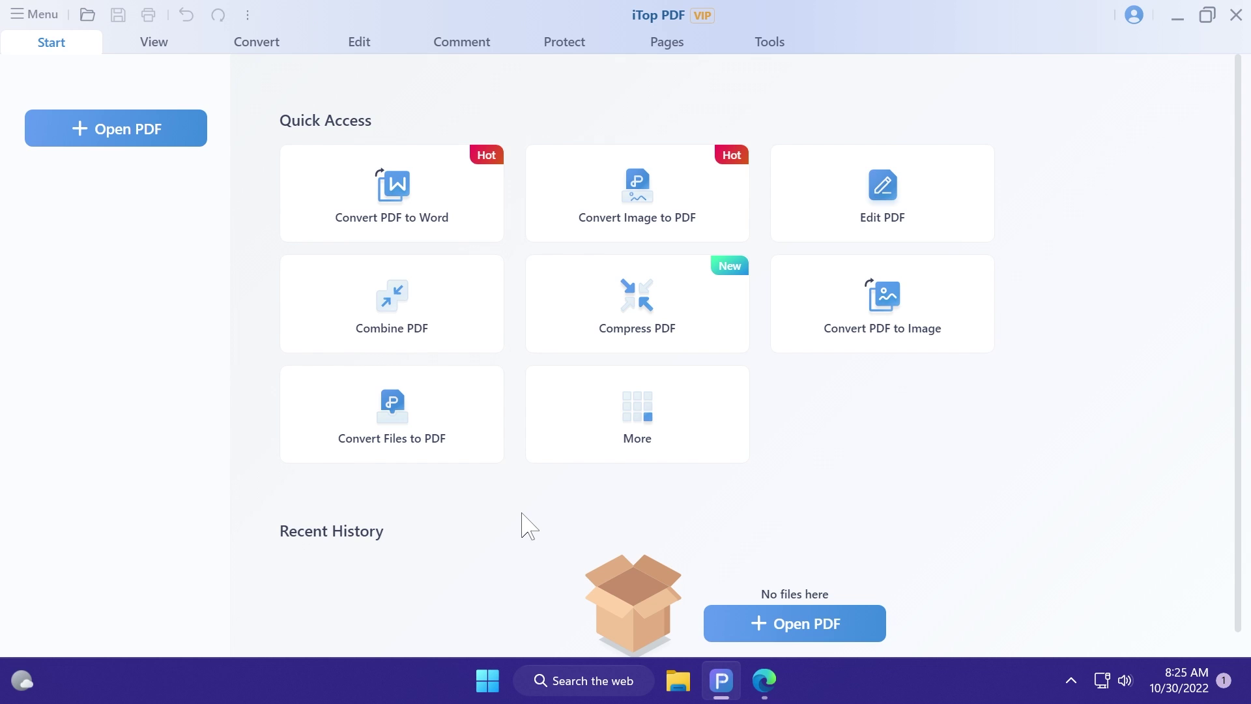
Step: Open Vehicle Bill Of Sale.pdf from the Desktop folder
{"action": "left_click", "coordinate": [748, 619]}
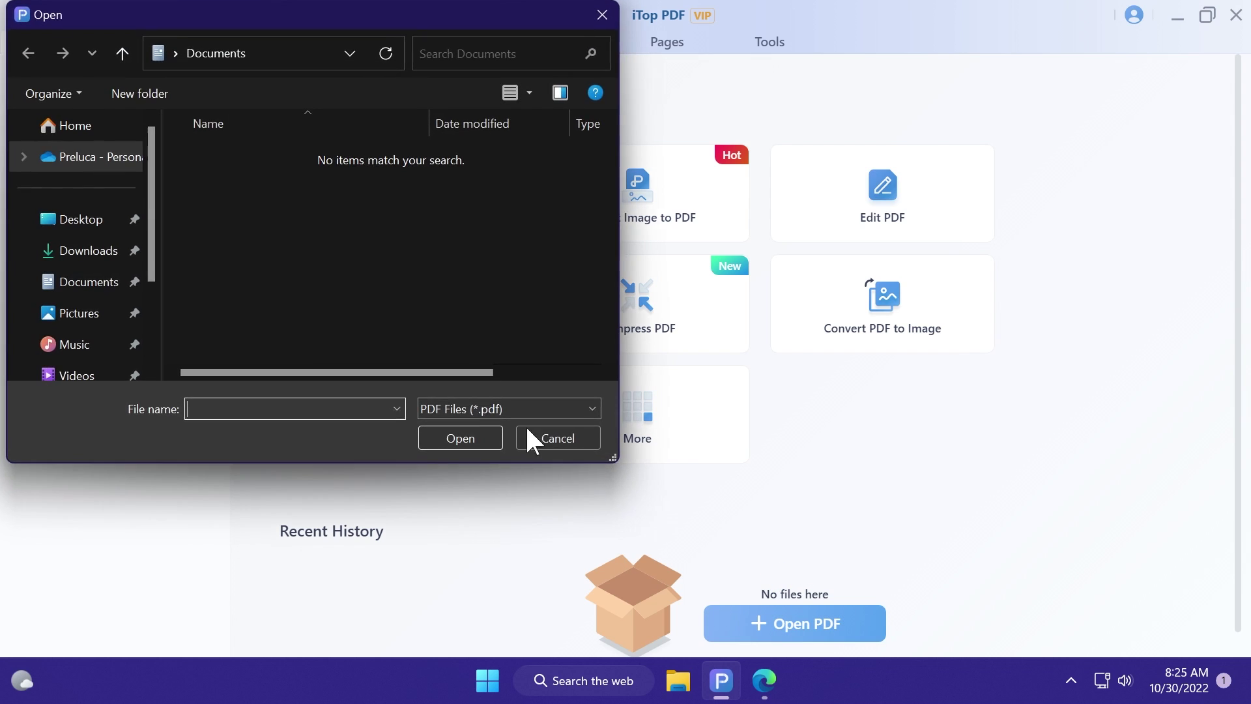
{"action": "left_click", "coordinate": [90, 230]}
{"action": "left_click", "coordinate": [228, 189]}
{"action": "left_click", "coordinate": [460, 438]}
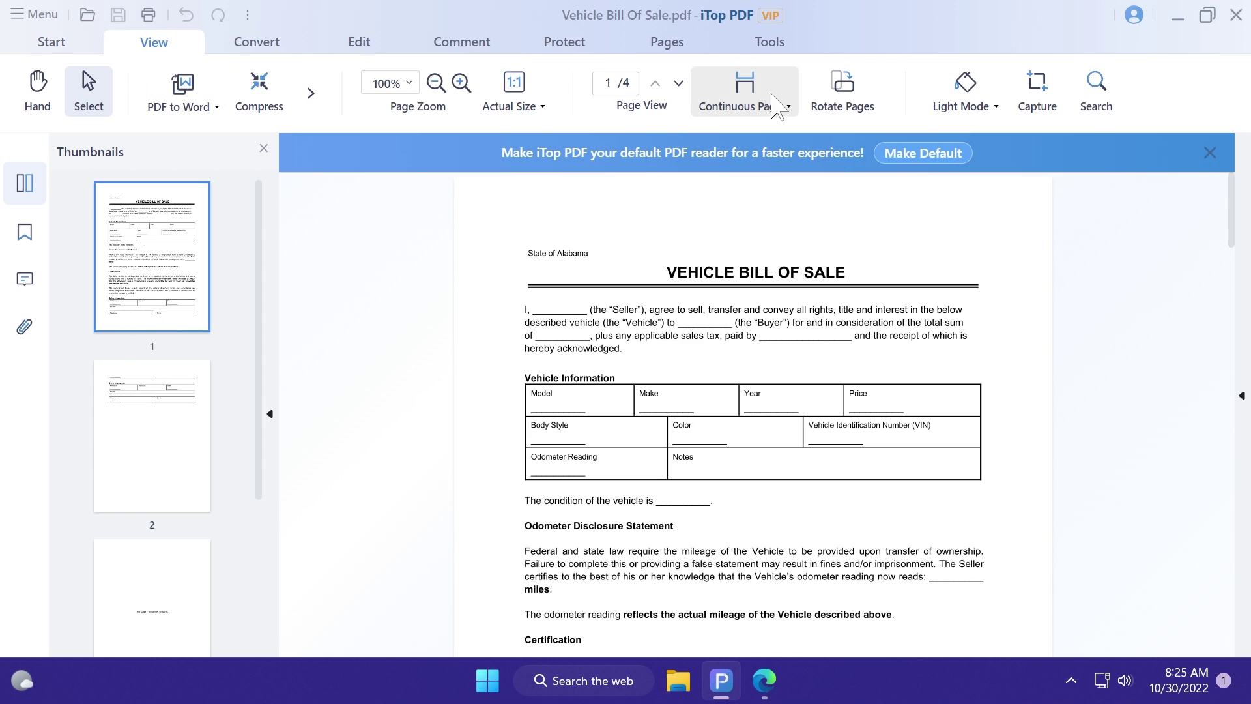
Step: Browse the conversion, editing, commenting, protection and page ribbon tabs, then return to viewing
{"action": "left_click", "coordinate": [240, 44]}
{"action": "left_click", "coordinate": [359, 43]}
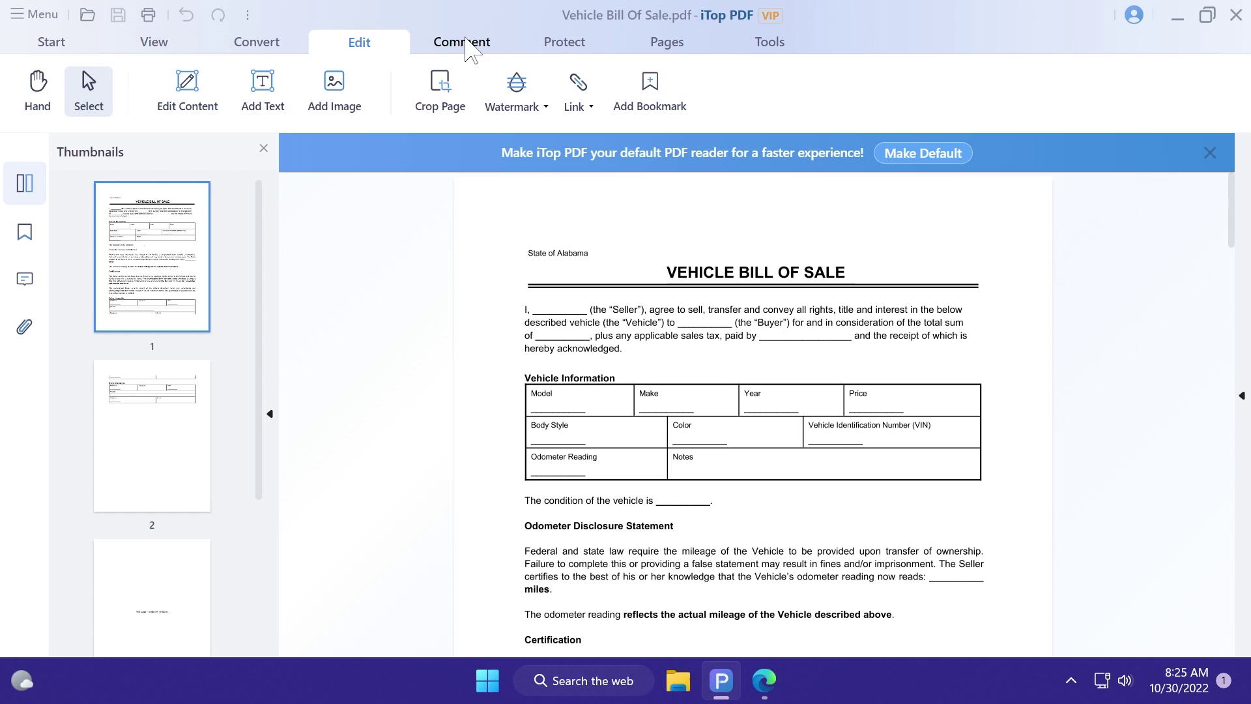
{"action": "left_click", "coordinate": [459, 43]}
{"action": "left_click", "coordinate": [563, 43]}
{"action": "left_click", "coordinate": [661, 45]}
{"action": "left_click", "coordinate": [153, 42]}
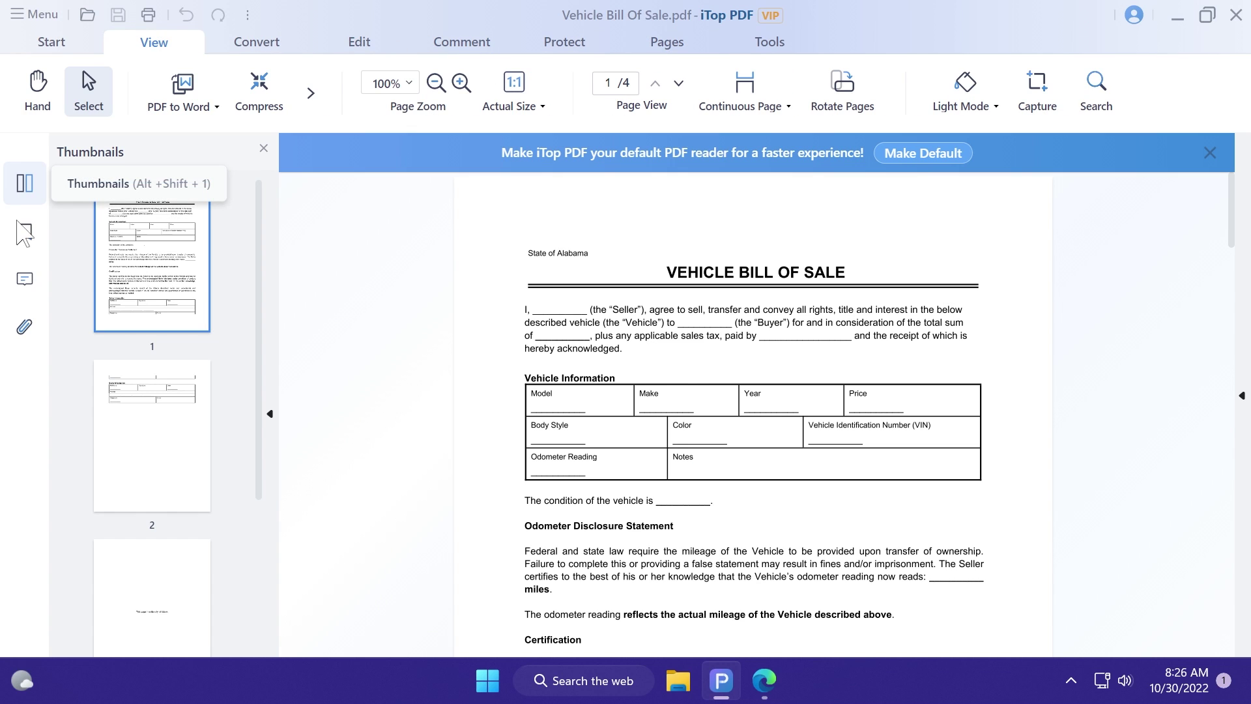
Step: Check the bookmarks, comments and attachments panels, then go back to page thumbnails
{"action": "left_click", "coordinate": [24, 232]}
{"action": "left_click", "coordinate": [24, 279]}
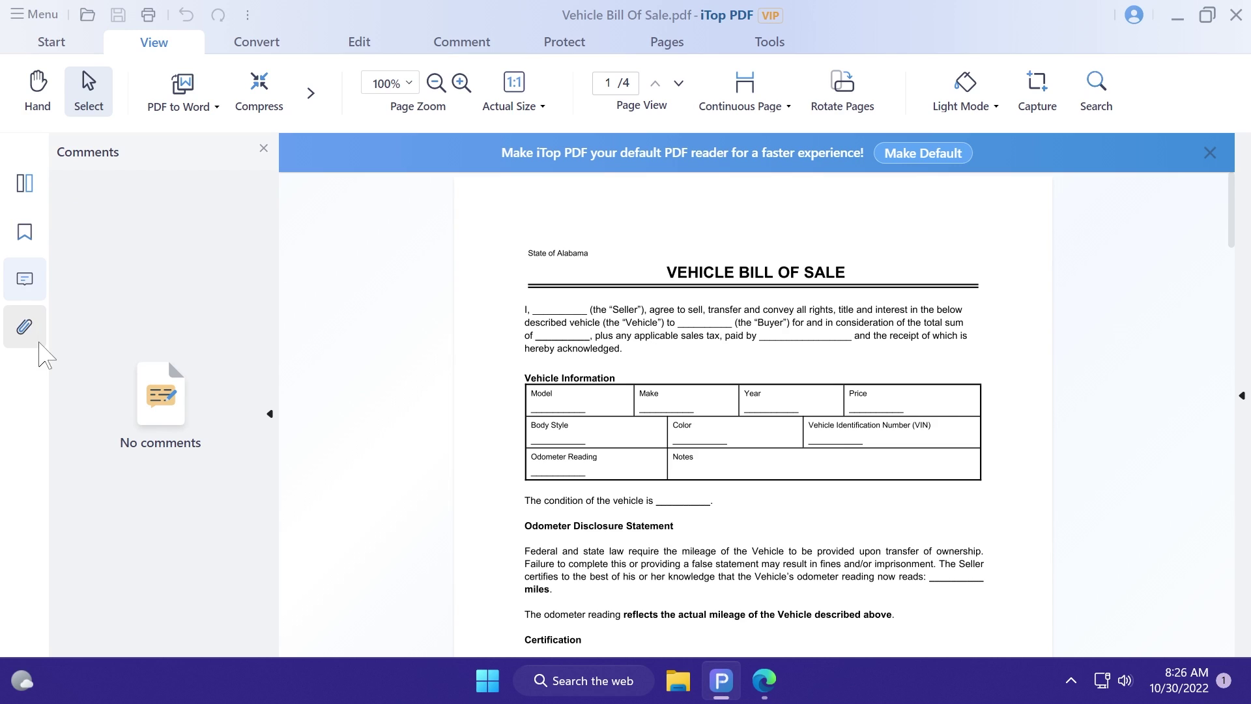
{"action": "left_click", "coordinate": [24, 326]}
{"action": "left_click", "coordinate": [24, 183]}
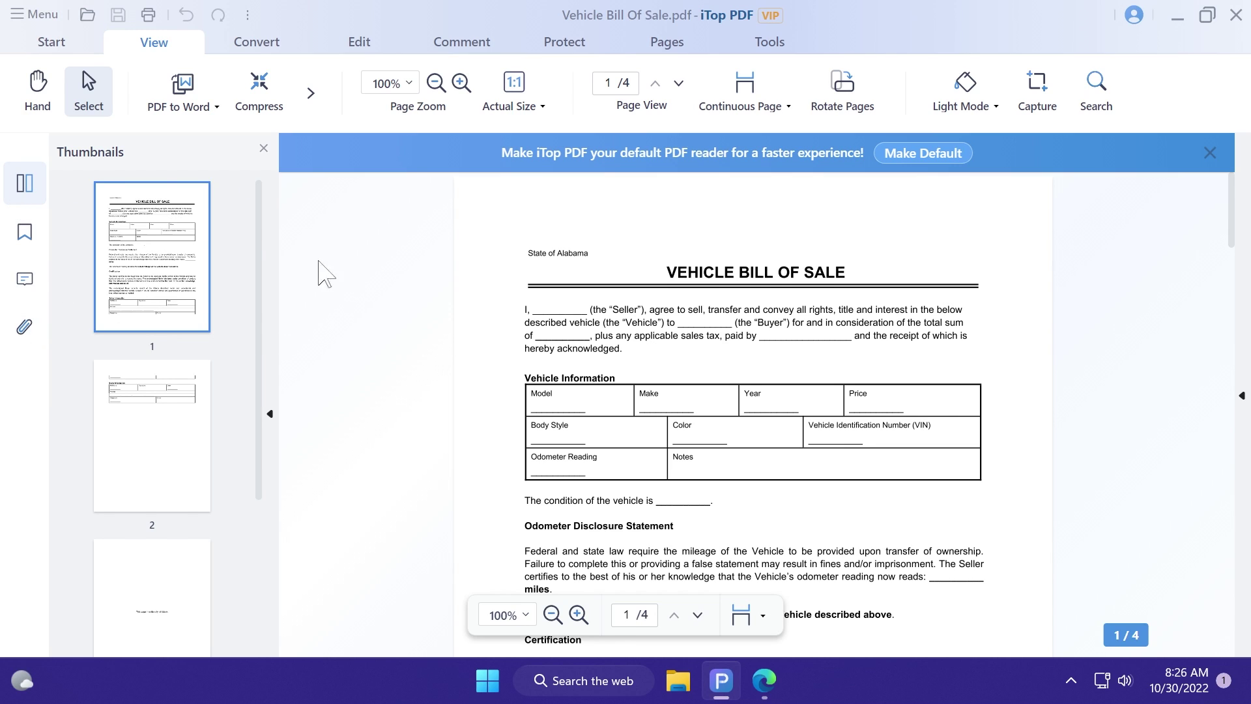
{"action": "scroll", "coordinate": [318, 261], "scroll_direction": "down", "scroll_amount": 2}
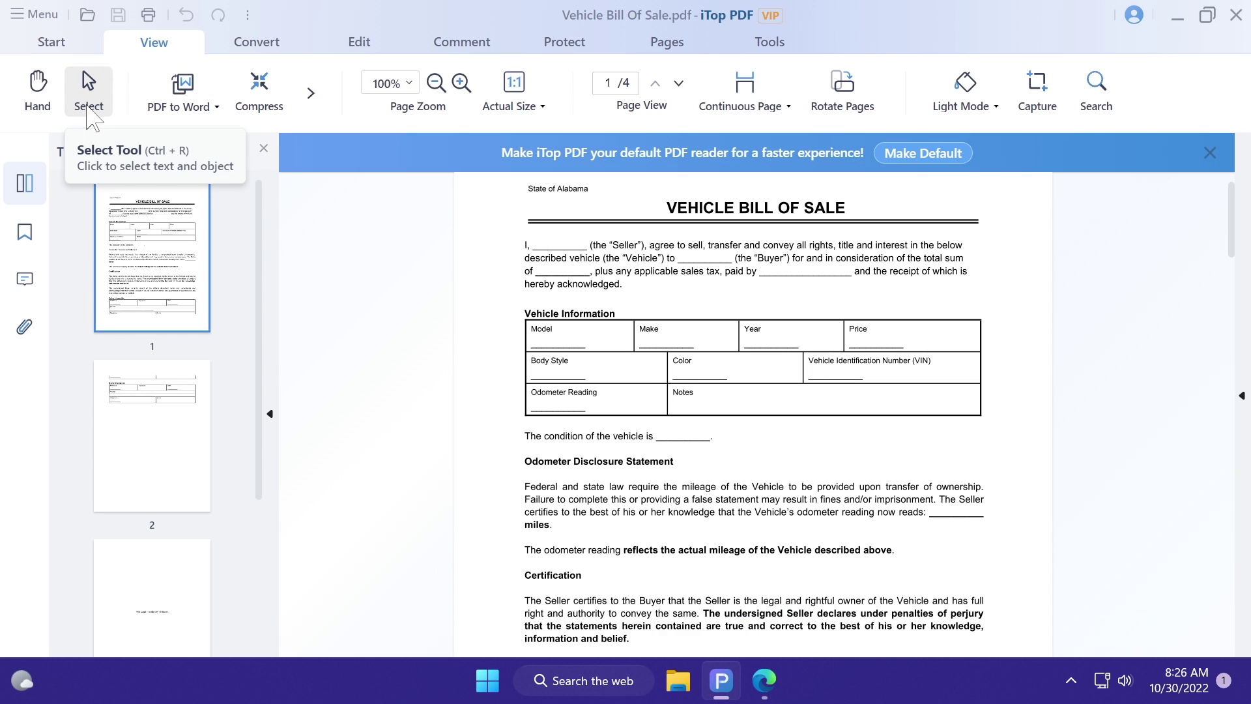
{"action": "key", "text": "ctrl+h"}
{"action": "scroll", "coordinate": [684, 365], "scroll_direction": "down", "scroll_amount": 6}
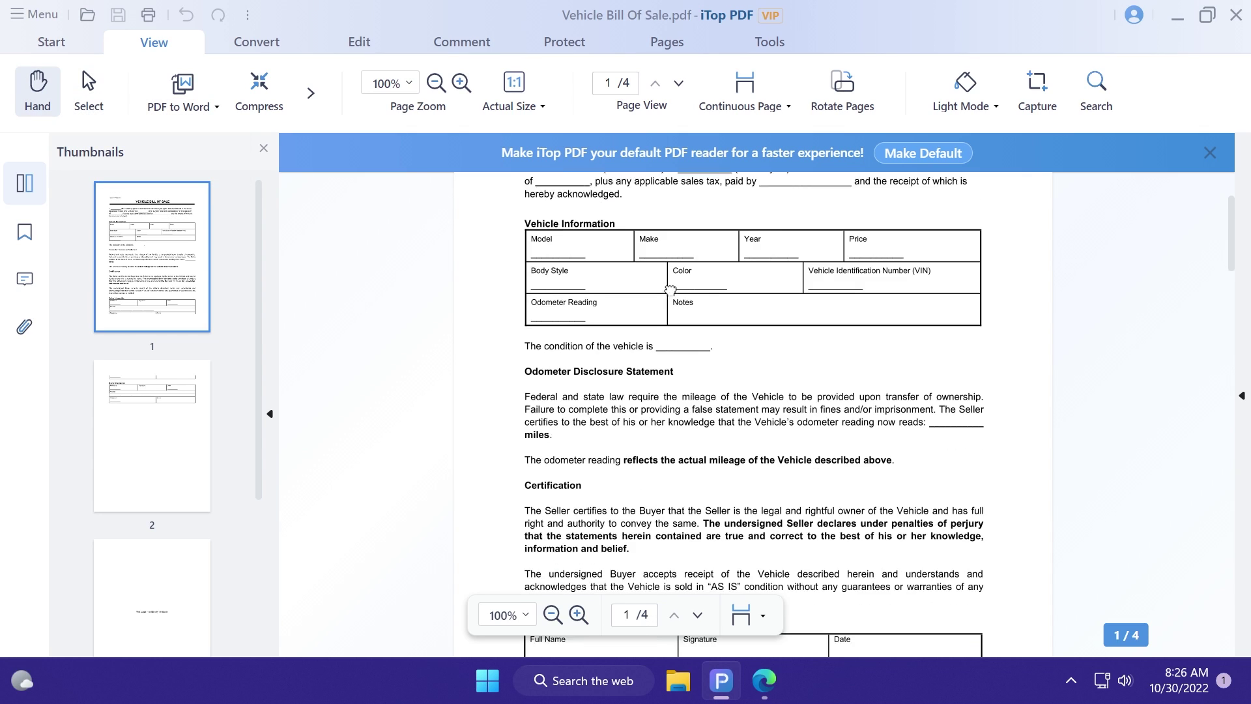
{"action": "scroll", "coordinate": [687, 350], "scroll_direction": "up", "scroll_amount": 5}
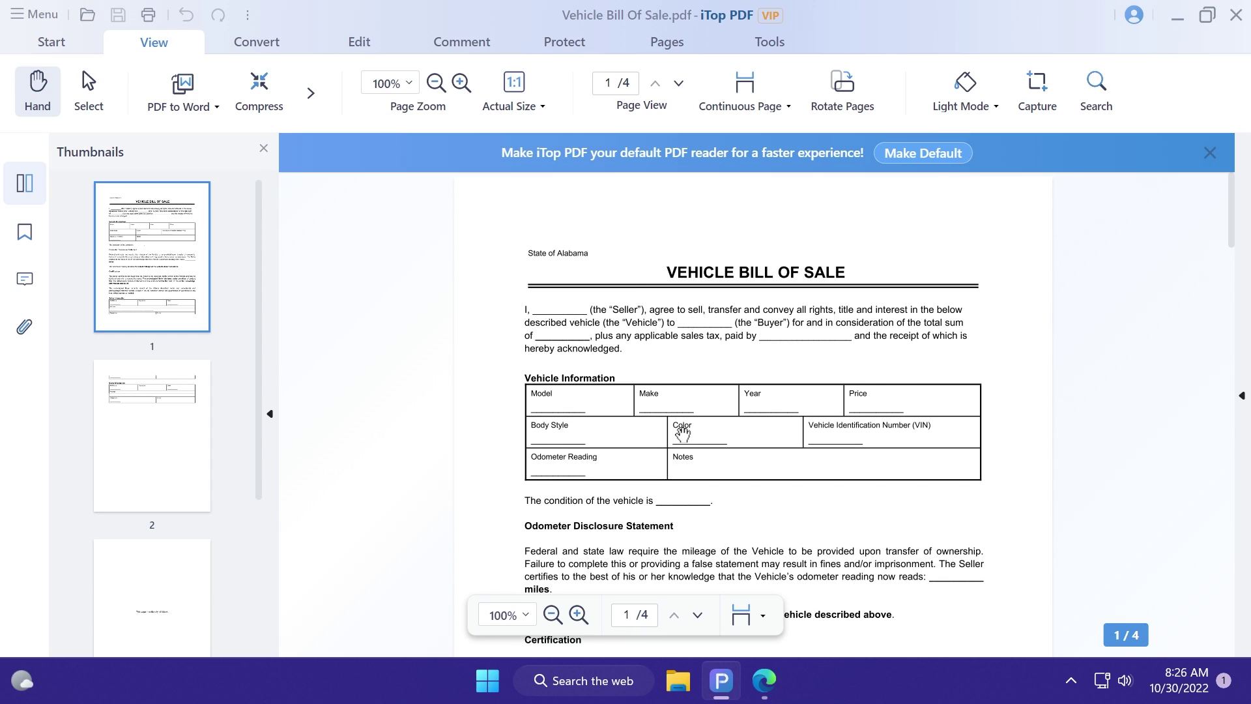
{"action": "left_click", "coordinate": [85, 84]}
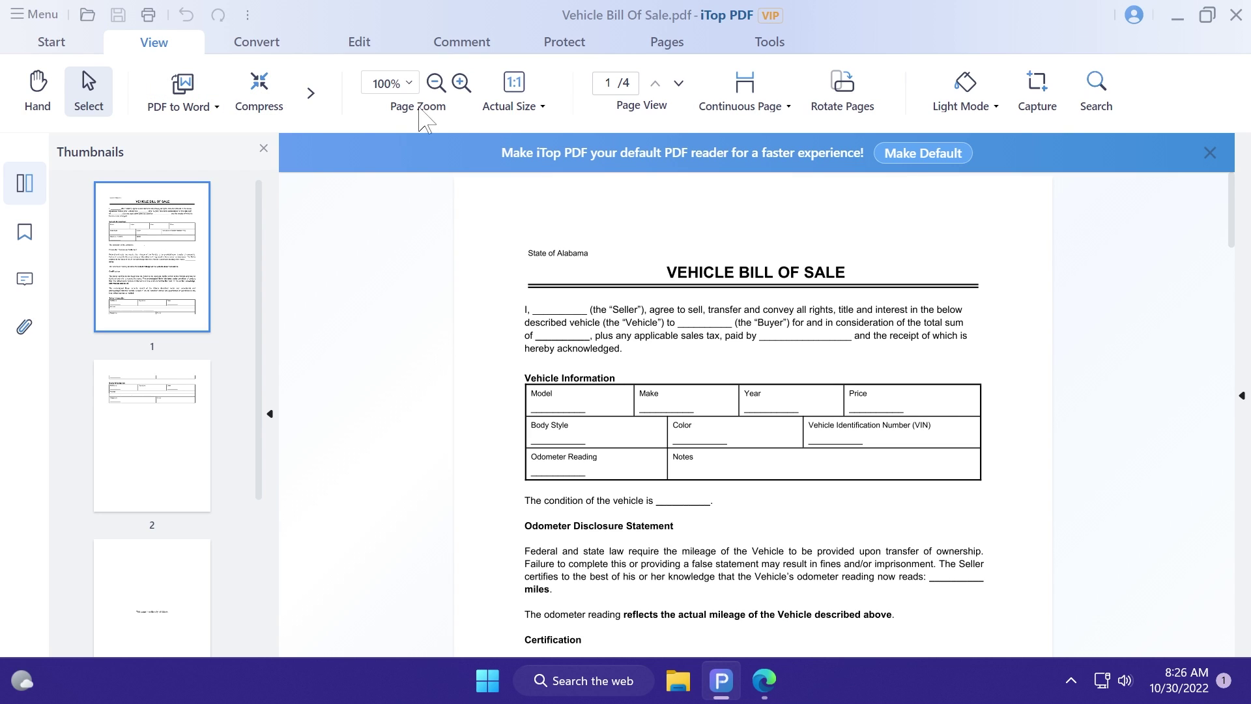
{"action": "left_click", "coordinate": [518, 106]}
{"action": "left_click", "coordinate": [778, 118]}
{"action": "left_click", "coordinate": [993, 121]}
{"action": "left_click", "coordinate": [1007, 195]}
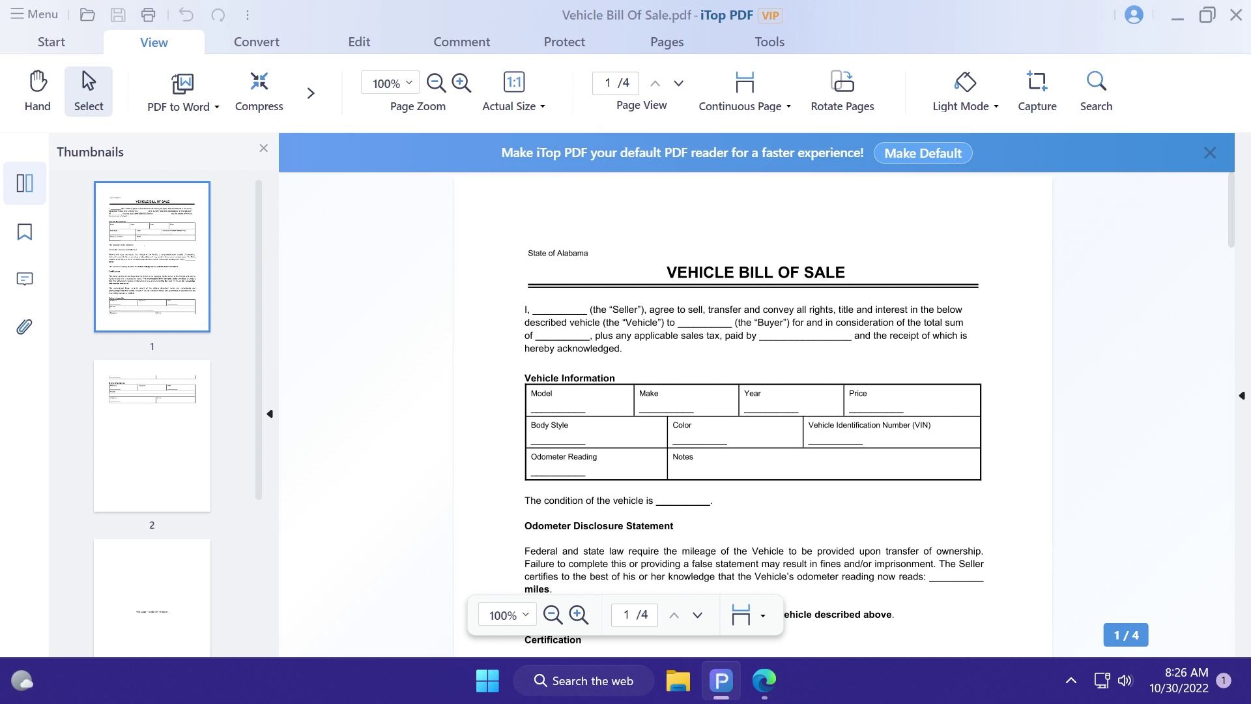
Step: Browse the conversion tools and view the list of available output formats
{"action": "left_click", "coordinate": [311, 93]}
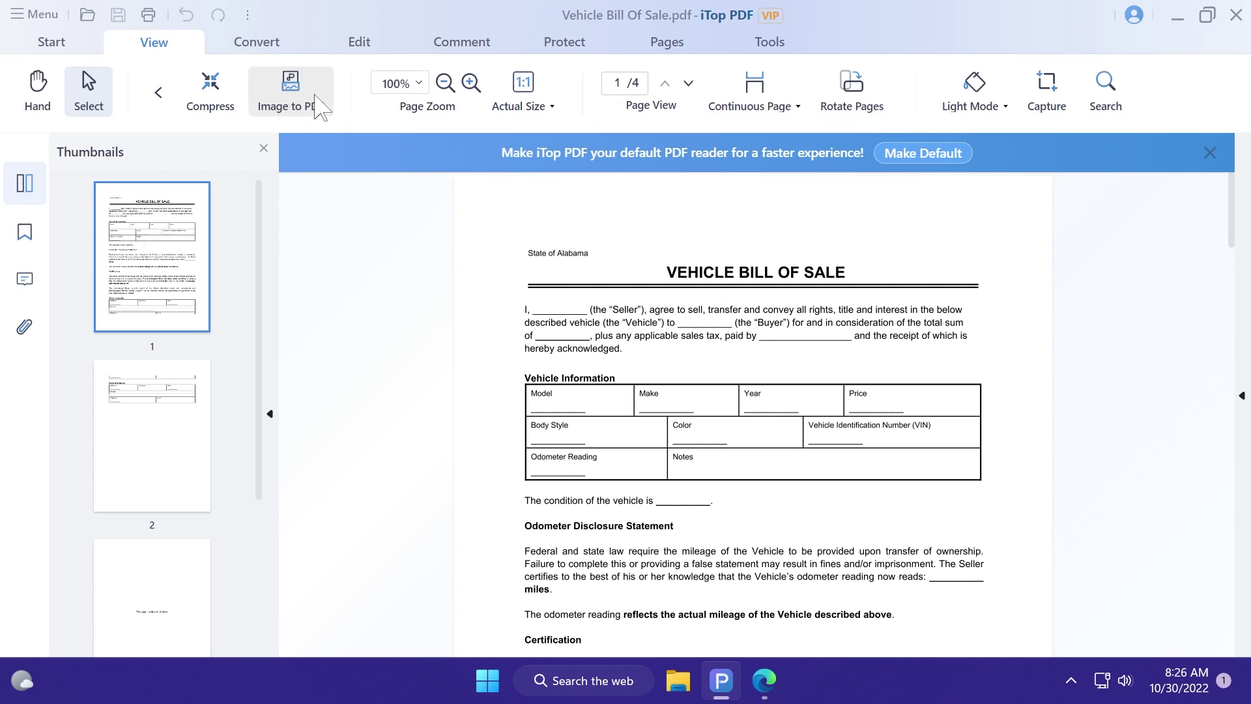
{"action": "left_click", "coordinate": [158, 93]}
{"action": "left_click", "coordinate": [216, 108]}
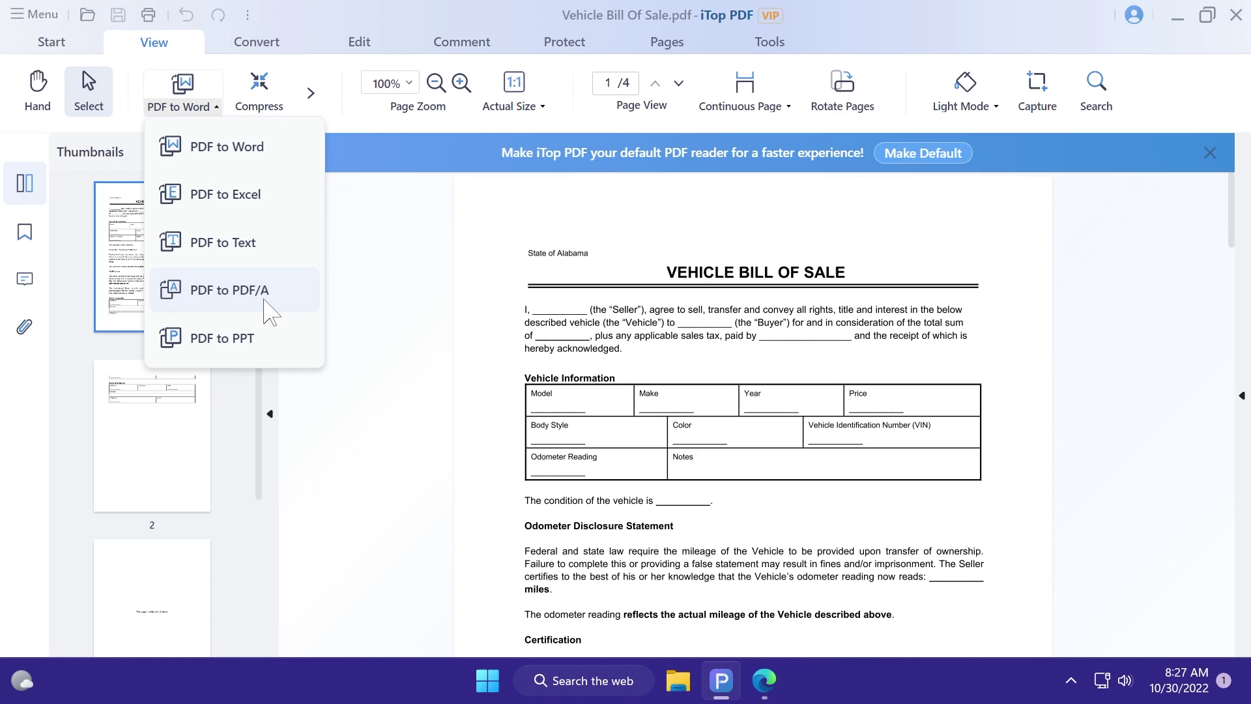
{"action": "left_click", "coordinate": [309, 95]}
Step: Try making a PDF from images, cancel it, then open the PDF To Image converter
{"action": "left_click", "coordinate": [311, 93]}
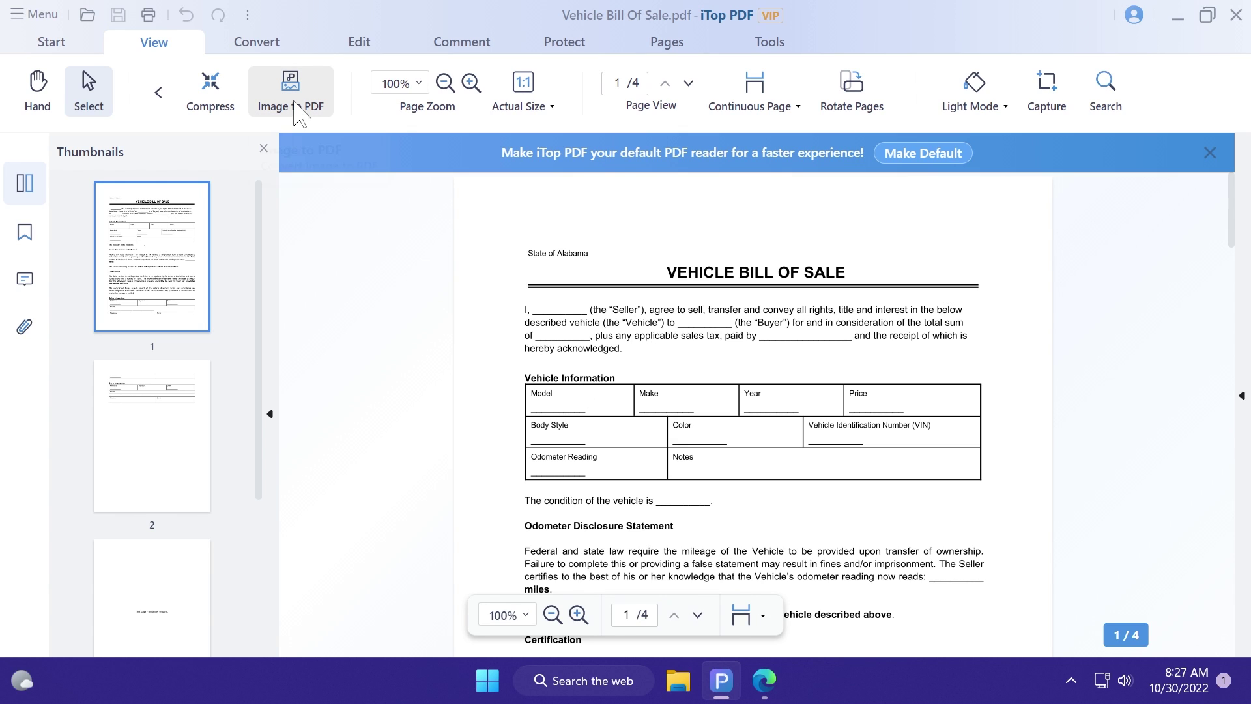
{"action": "left_click", "coordinate": [295, 112]}
{"action": "left_click", "coordinate": [549, 435]}
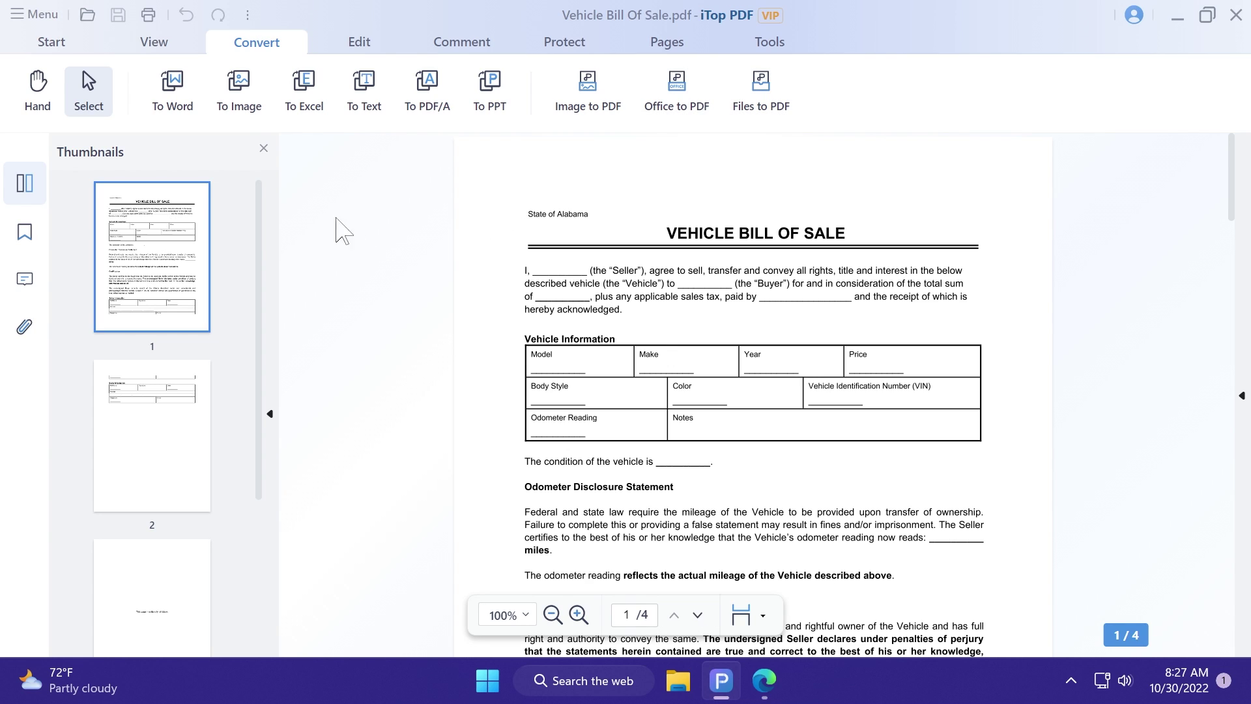
{"action": "left_click", "coordinate": [259, 129]}
Step: Convert all pages into one long JPG saved to the Desktop as Vehicle Bill OfSale_1.jpg
{"action": "left_click", "coordinate": [374, 565]}
{"action": "left_click", "coordinate": [350, 520]}
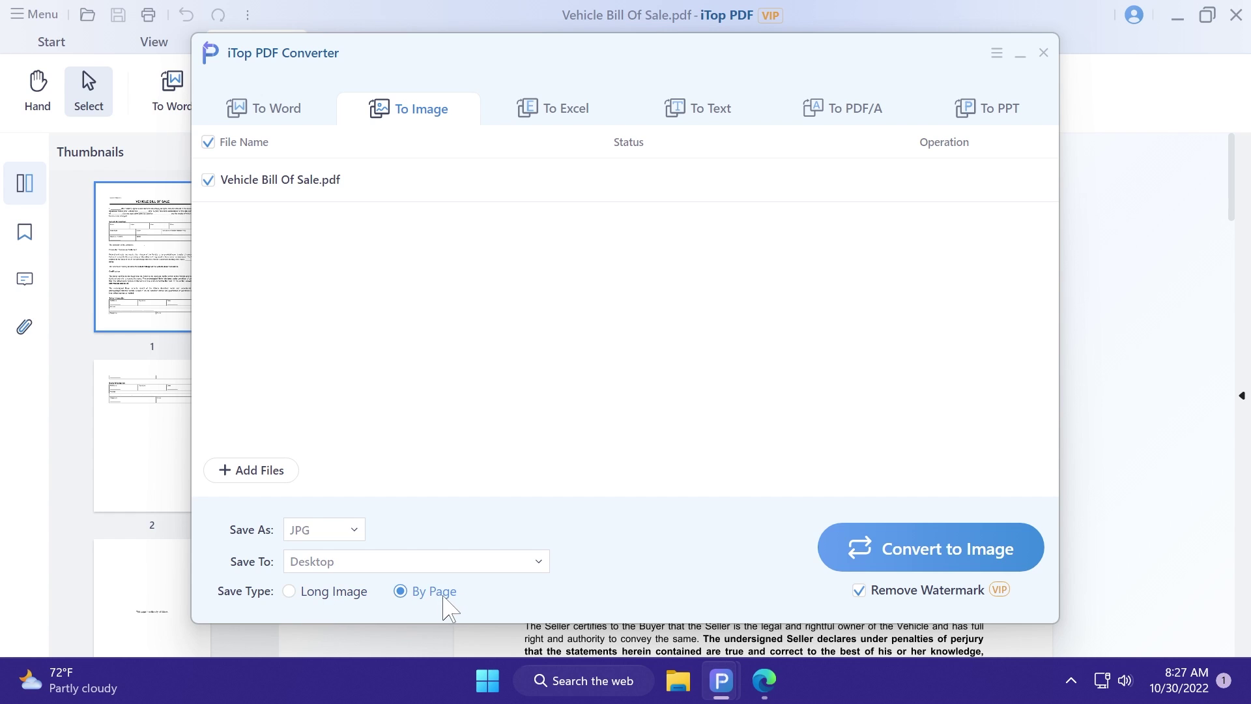
{"action": "left_click", "coordinate": [364, 540]}
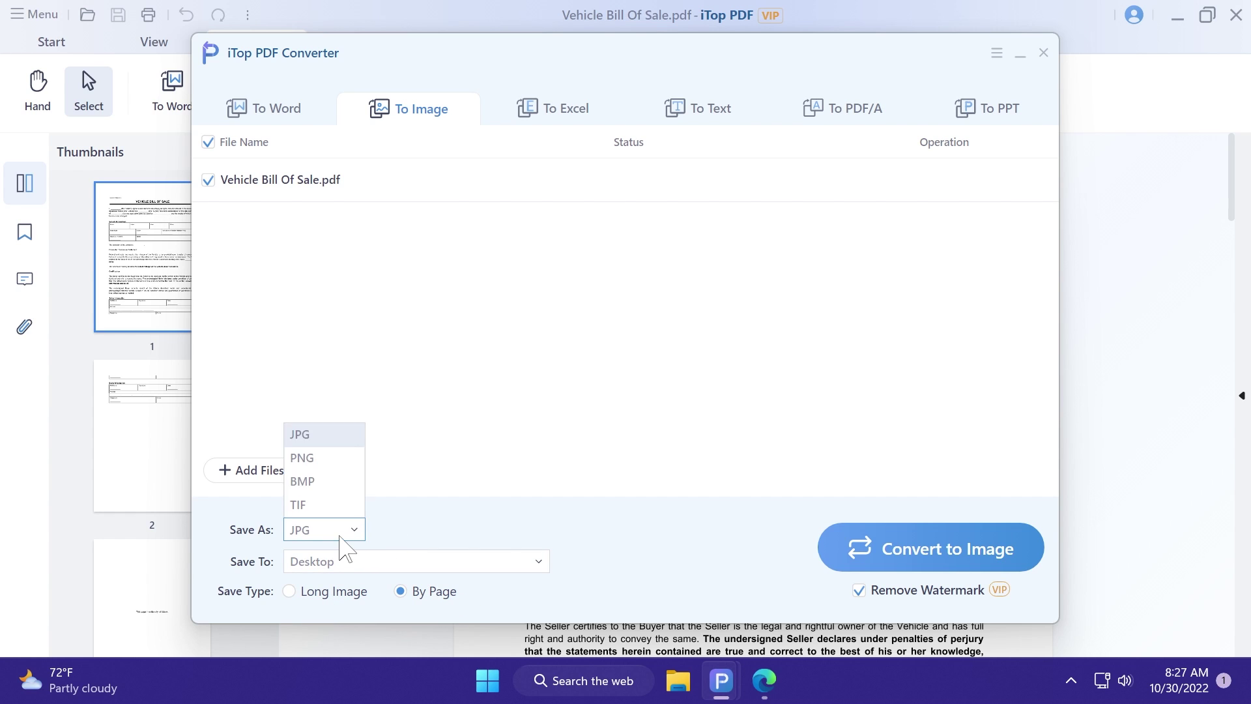
{"action": "left_click", "coordinate": [342, 533]}
{"action": "left_click", "coordinate": [316, 593]}
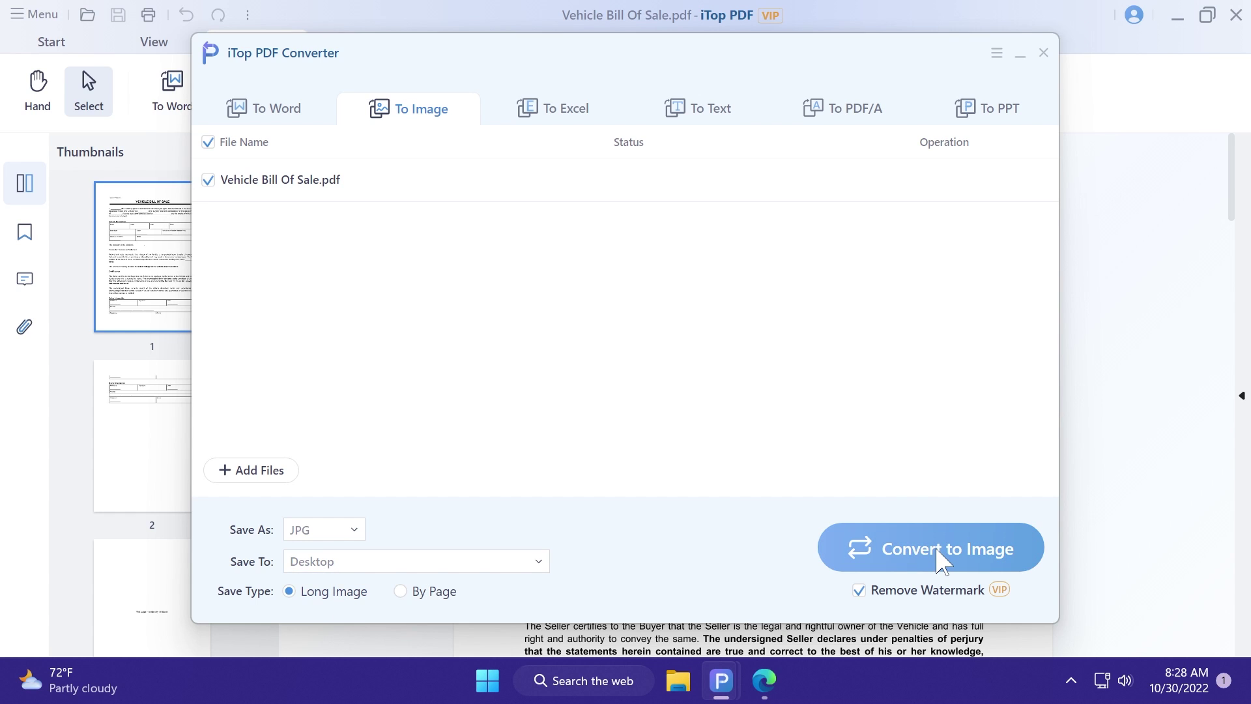
{"action": "left_click", "coordinate": [941, 556]}
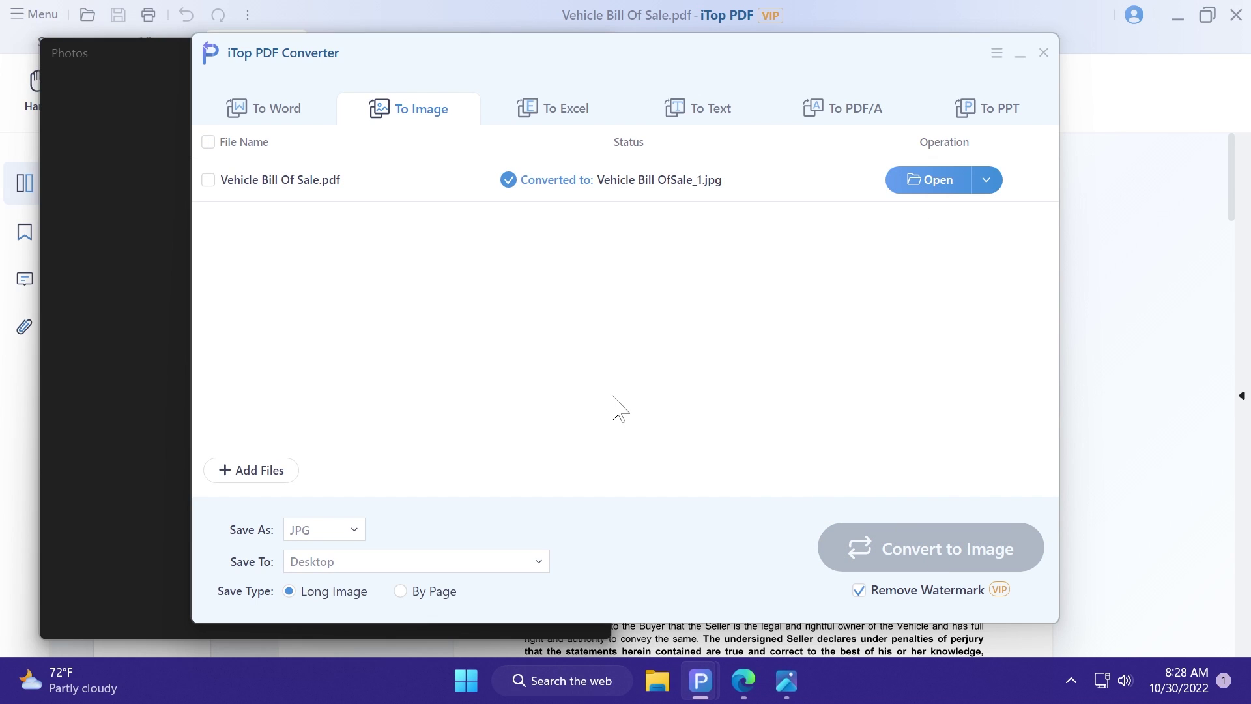
Step: Zoom into Vehicle Bill OfSale_1.jpg in Photos, then close Photos and the converter window
{"action": "left_click", "coordinate": [120, 52]}
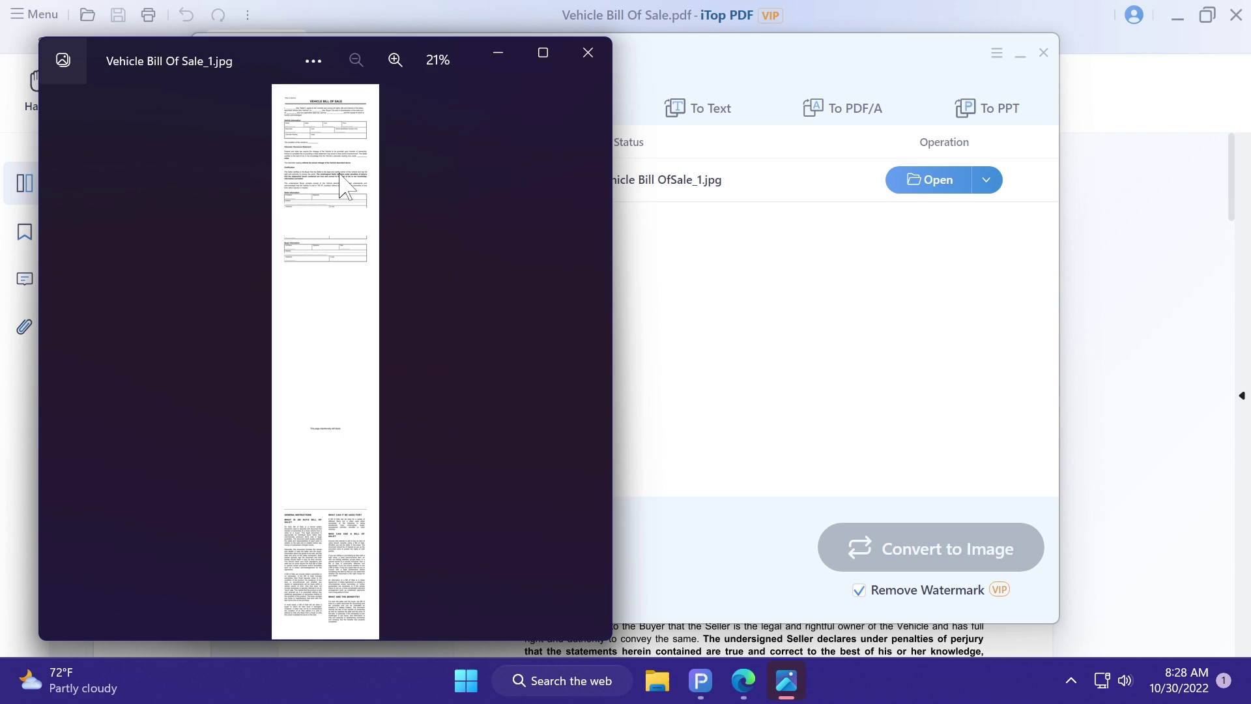
{"action": "scroll", "coordinate": [324, 259], "scroll_direction": "up", "scroll_amount": 5}
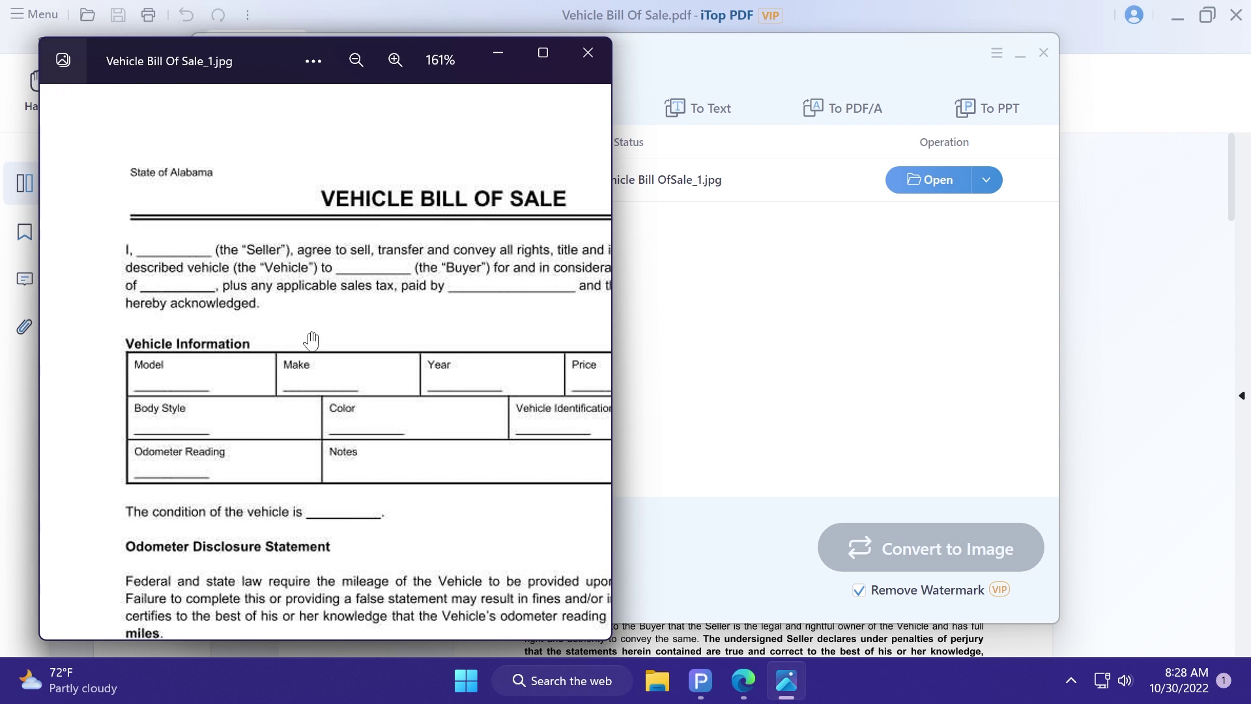
{"action": "left_click", "coordinate": [588, 53]}
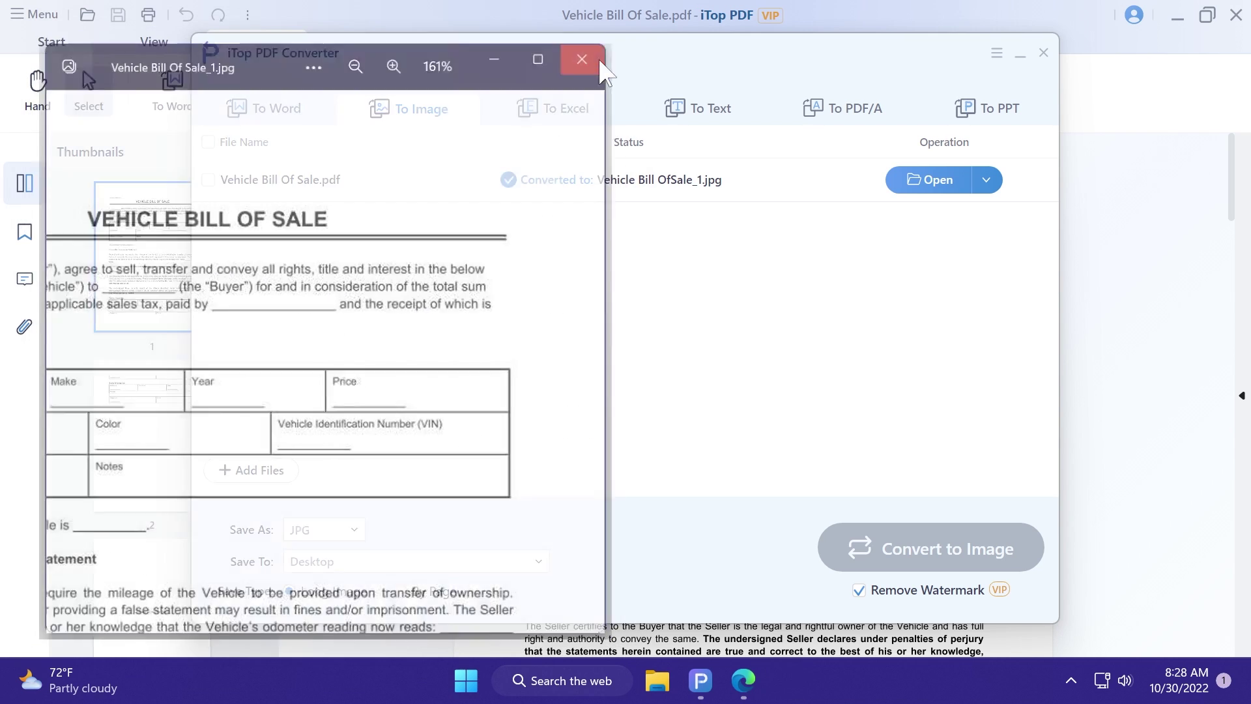
{"action": "left_click", "coordinate": [1043, 52]}
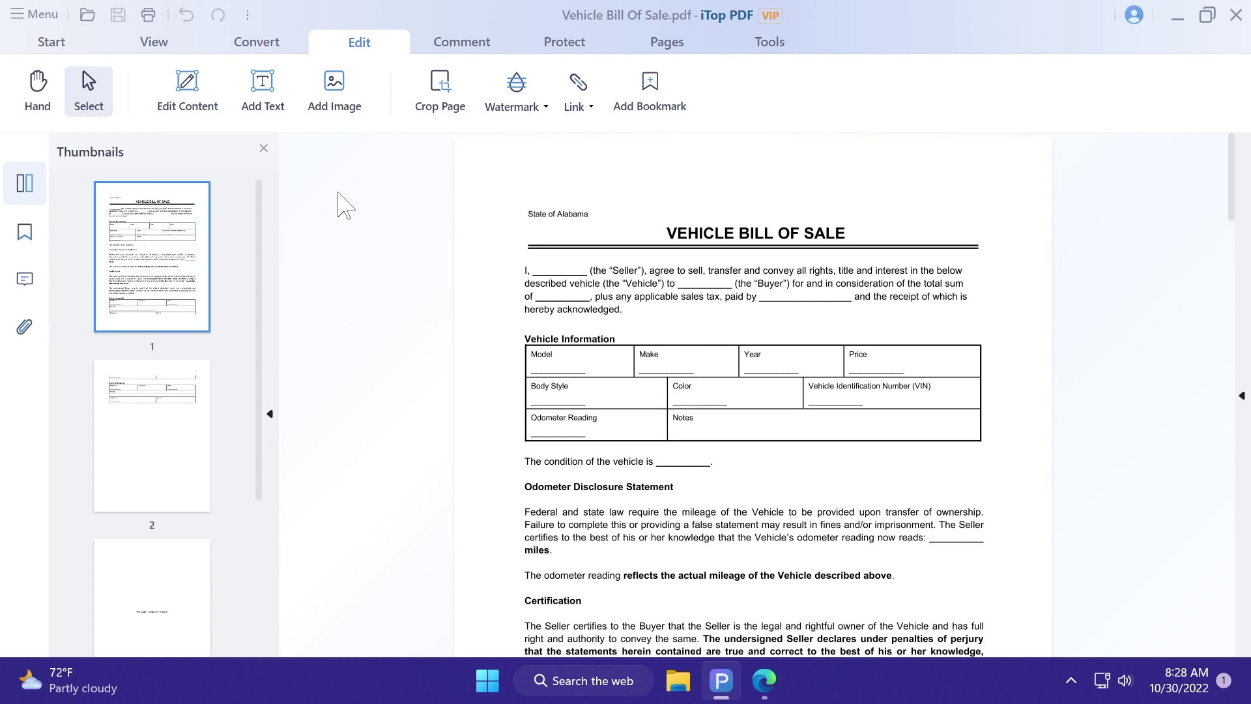
Step: Type 'Tech Based' into the Seller blank of the opening paragraph, leaving the font unchanged
{"action": "left_click", "coordinate": [184, 98]}
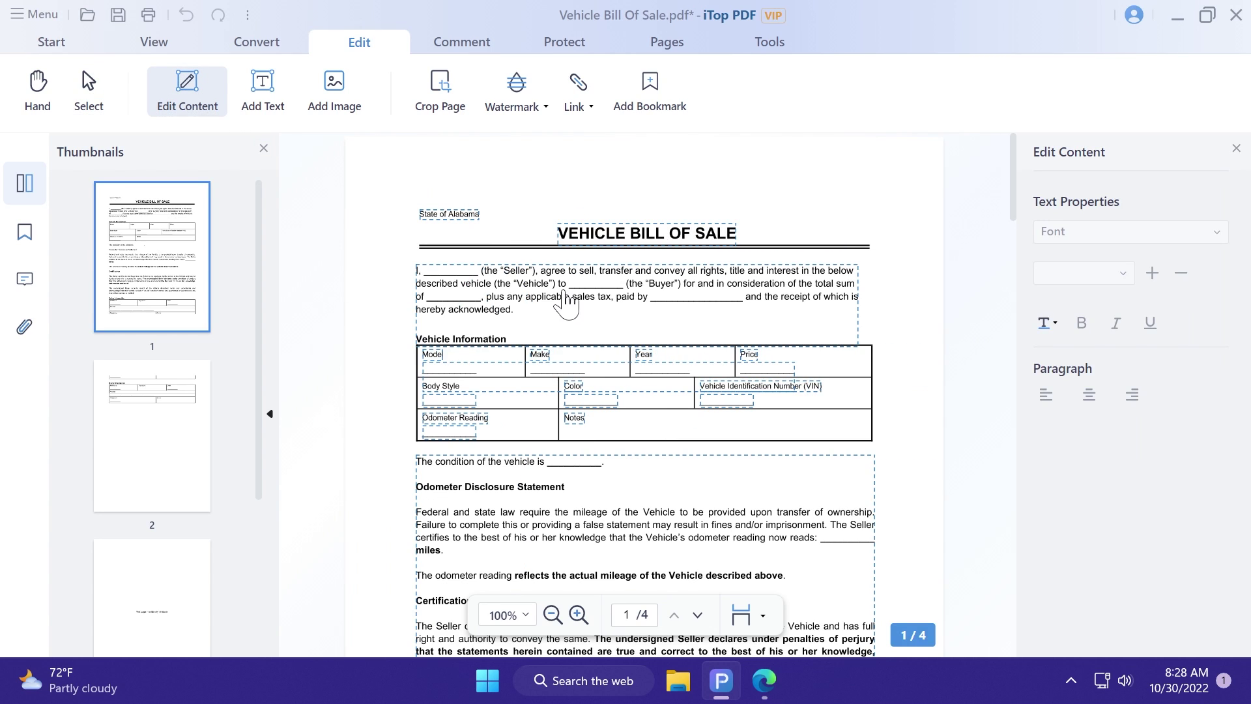
{"action": "left_click", "coordinate": [453, 279]}
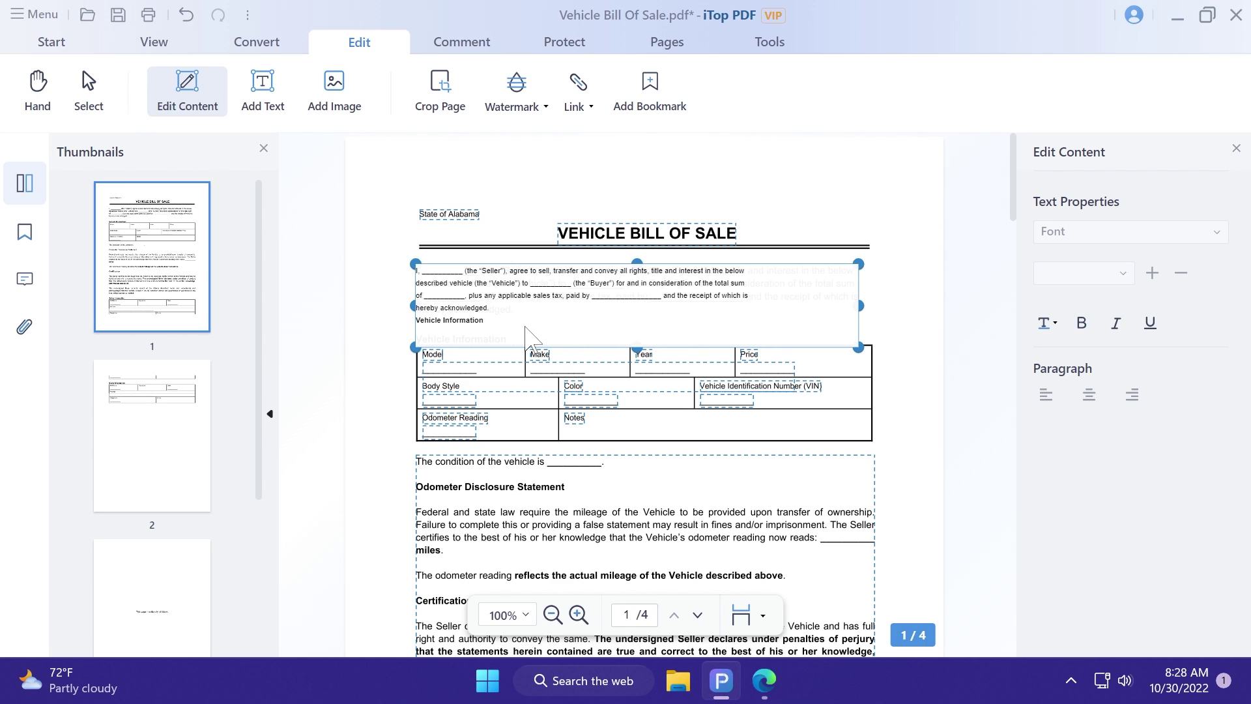
{"action": "type", "text": "Tech Base"}
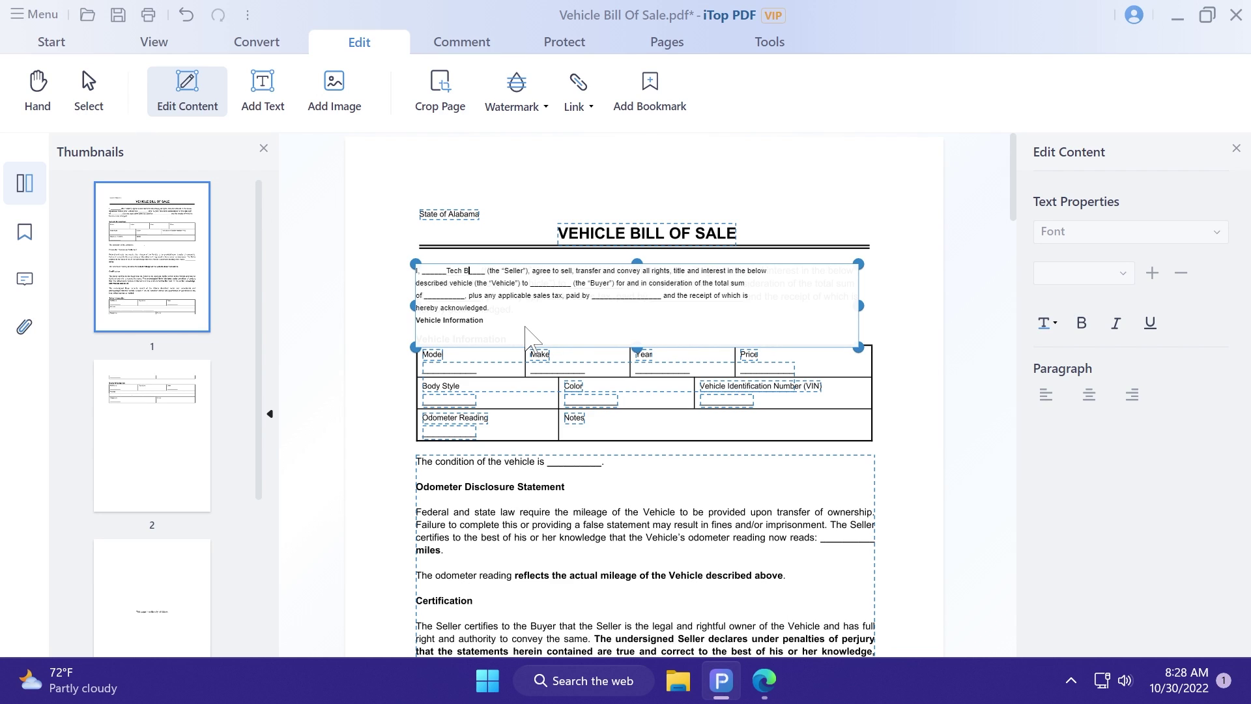
{"action": "type", "text": "d"}
{"action": "left_click", "coordinate": [1129, 232]}
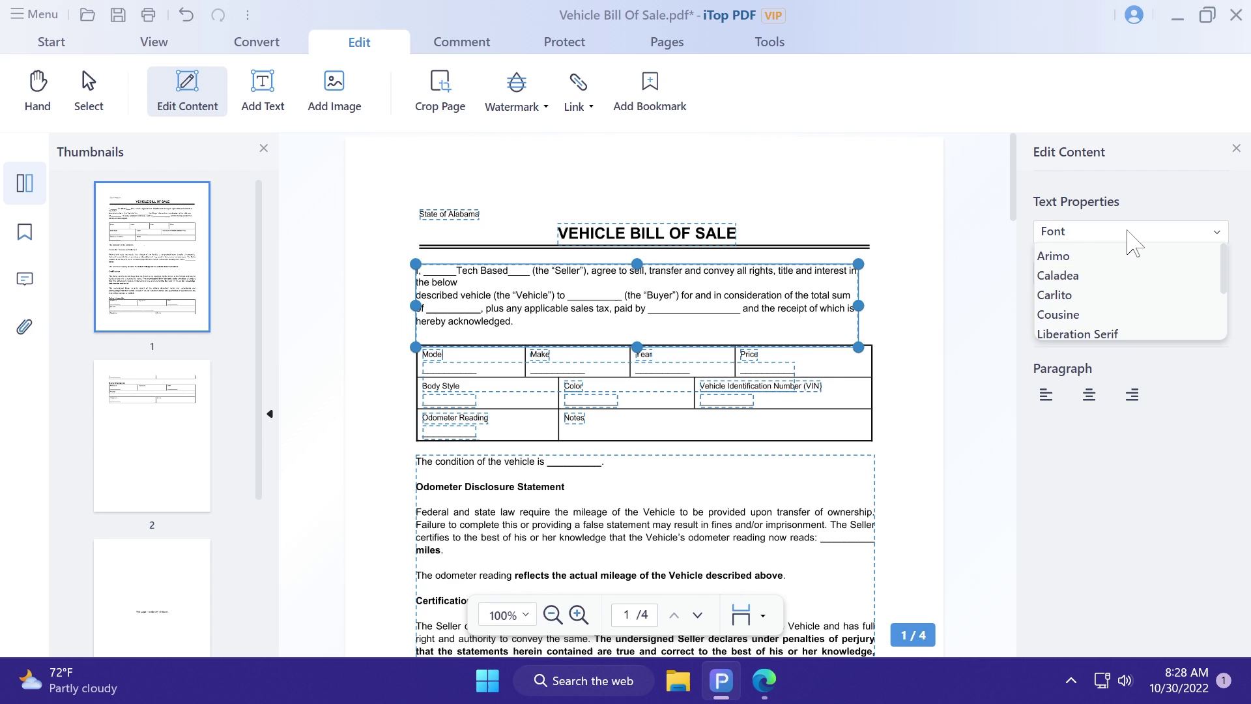
{"action": "left_click", "coordinate": [1108, 195]}
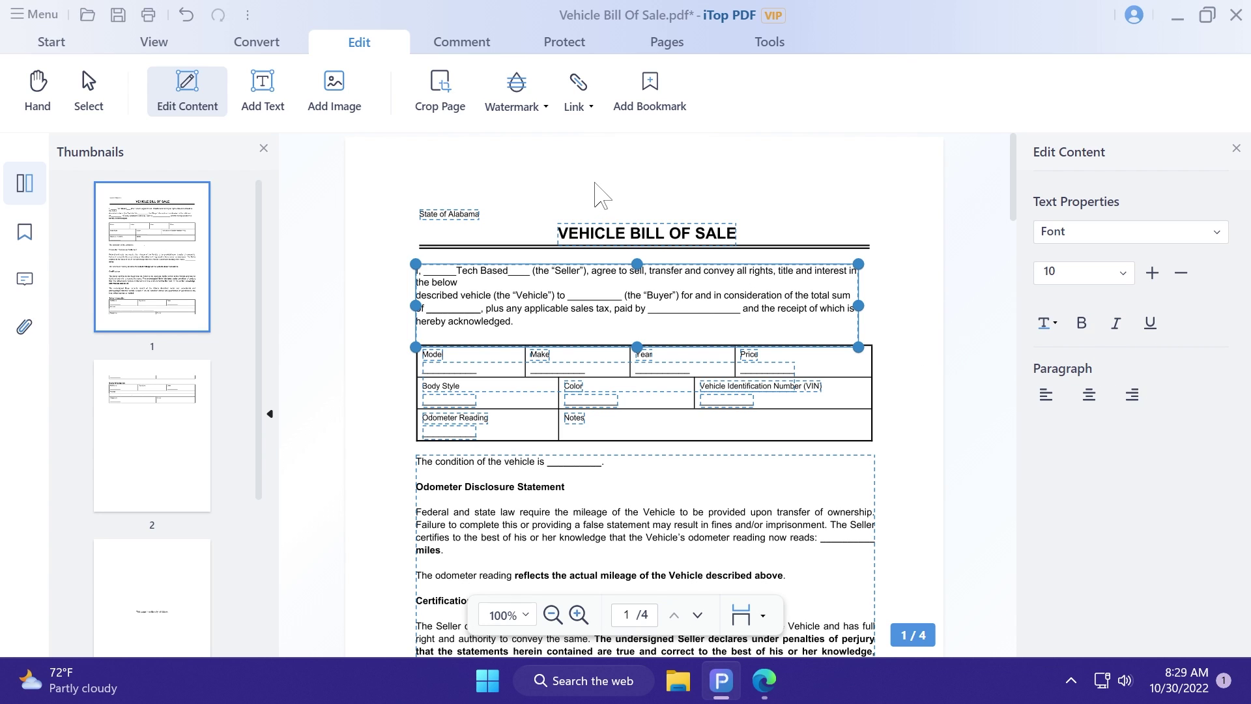
{"action": "left_click", "coordinate": [262, 88]}
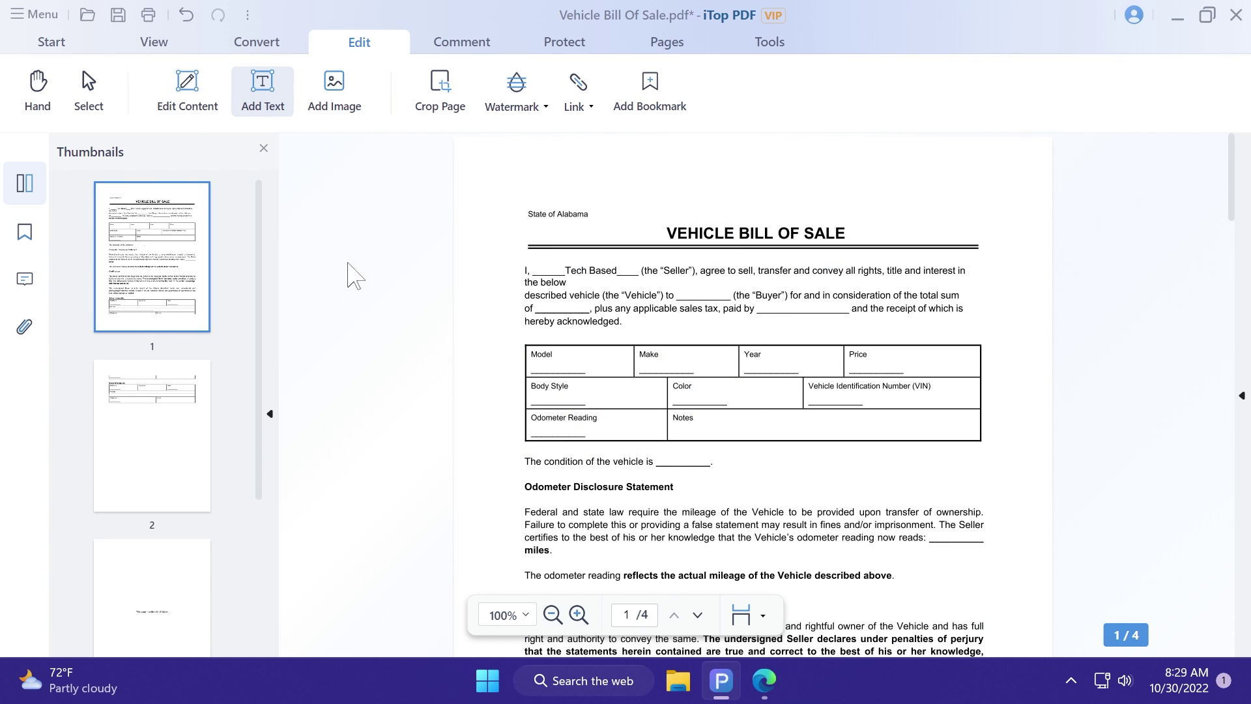
Step: Add a text box reading 'Tech Based' just left of the VEHICLE BILL OF SALE title
{"action": "left_click", "coordinate": [260, 104]}
{"action": "left_click", "coordinate": [625, 261]}
{"action": "left_click_drag", "start_coordinate": [625, 261], "coordinate": [577, 229]}
{"action": "double_click", "coordinate": [578, 230]}
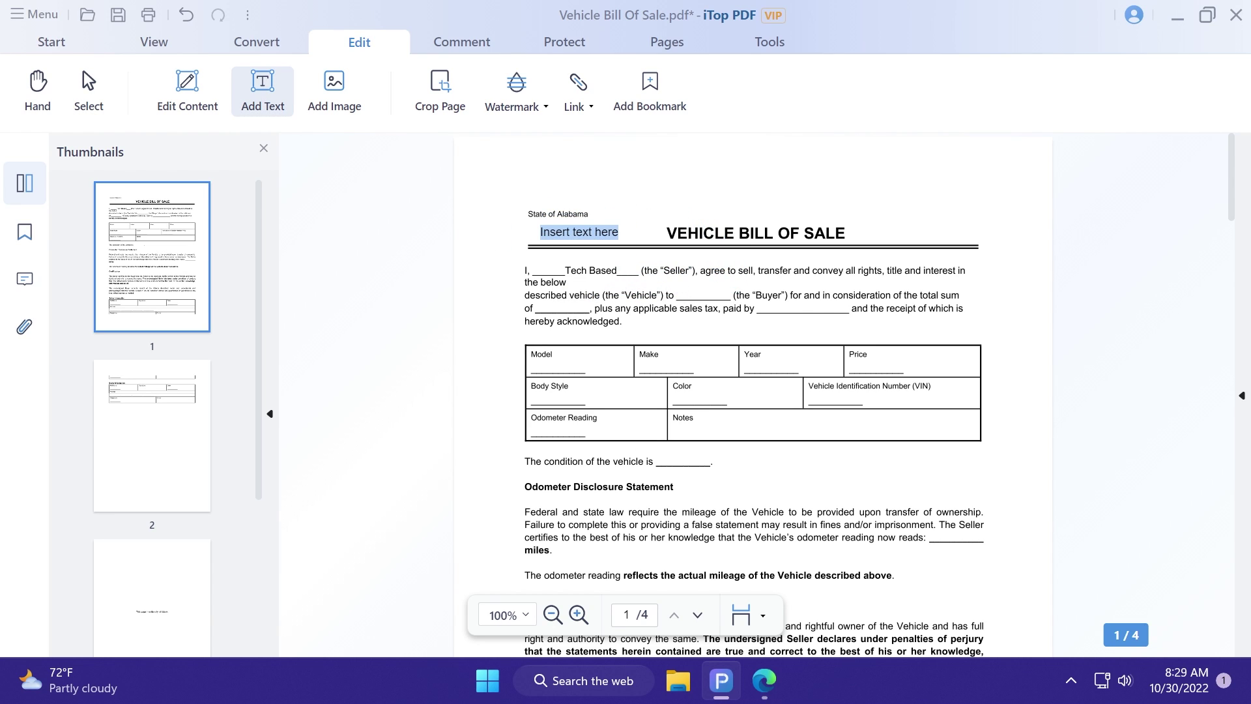
{"action": "type", "text": "Tech Based"}
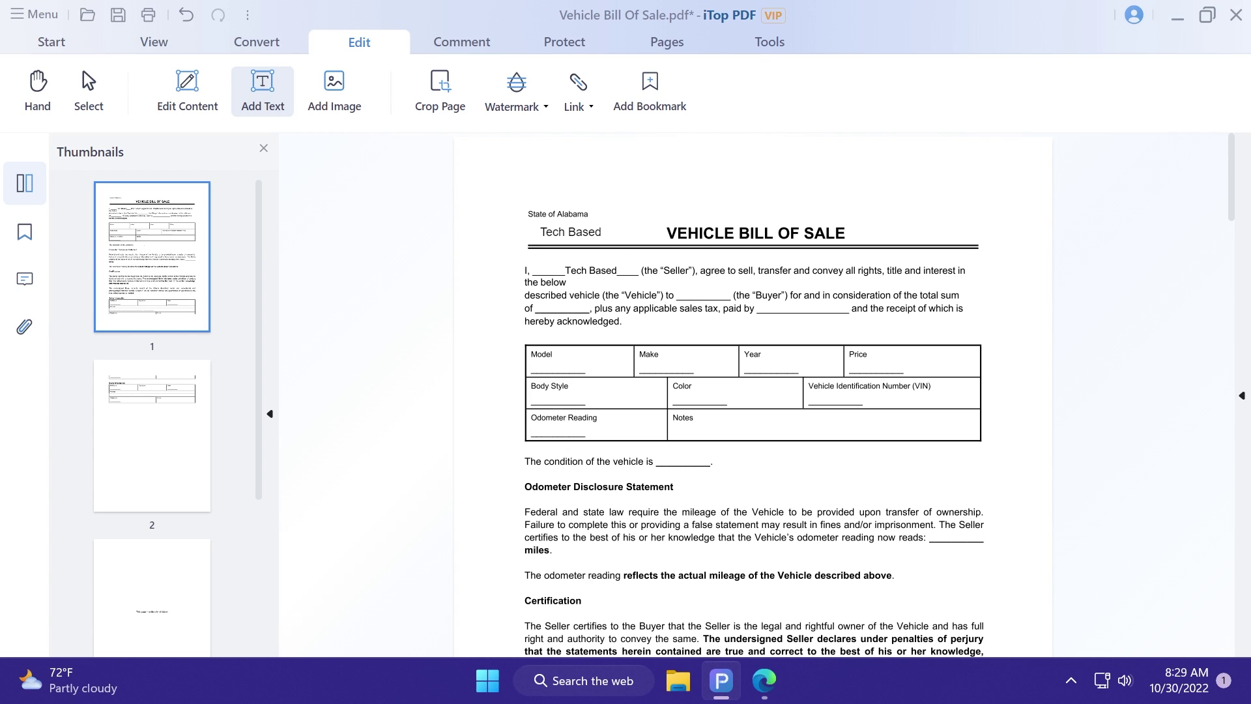
Step: Style the Tech Based label in Bahnschrift, size 14, orange
{"action": "left_click", "coordinate": [570, 231]}
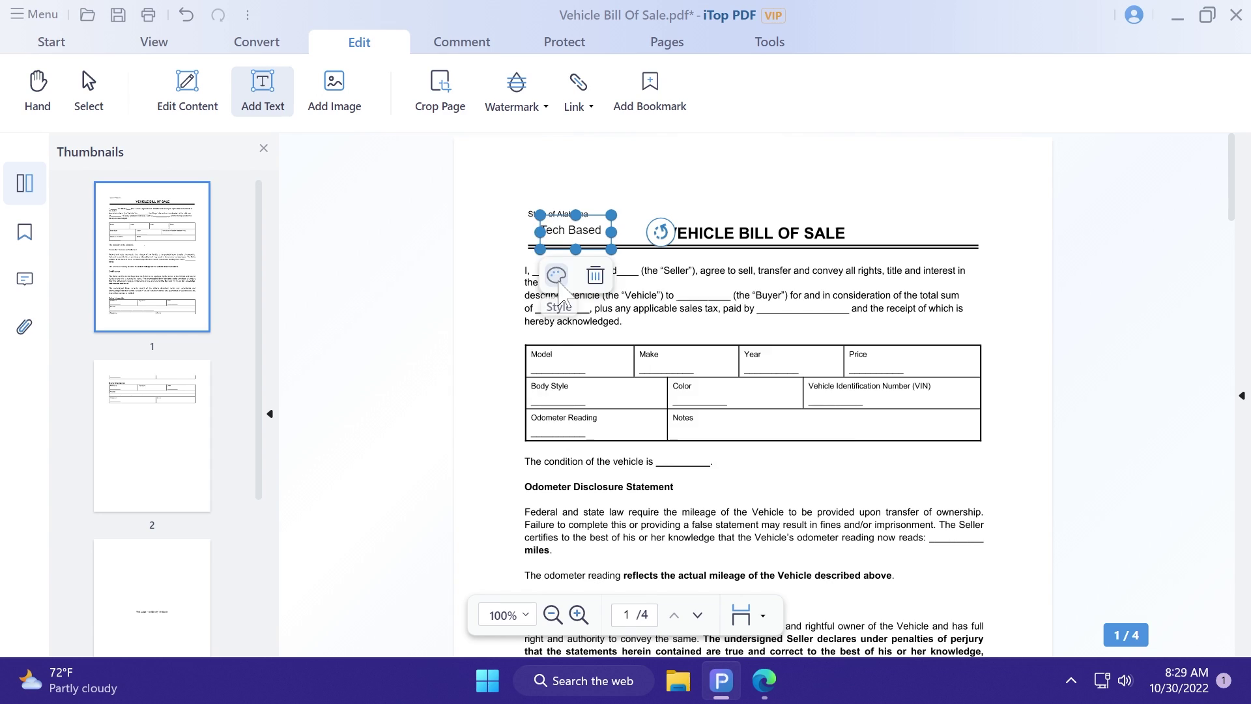
{"action": "left_click", "coordinate": [557, 276]}
{"action": "left_click", "coordinate": [688, 337]}
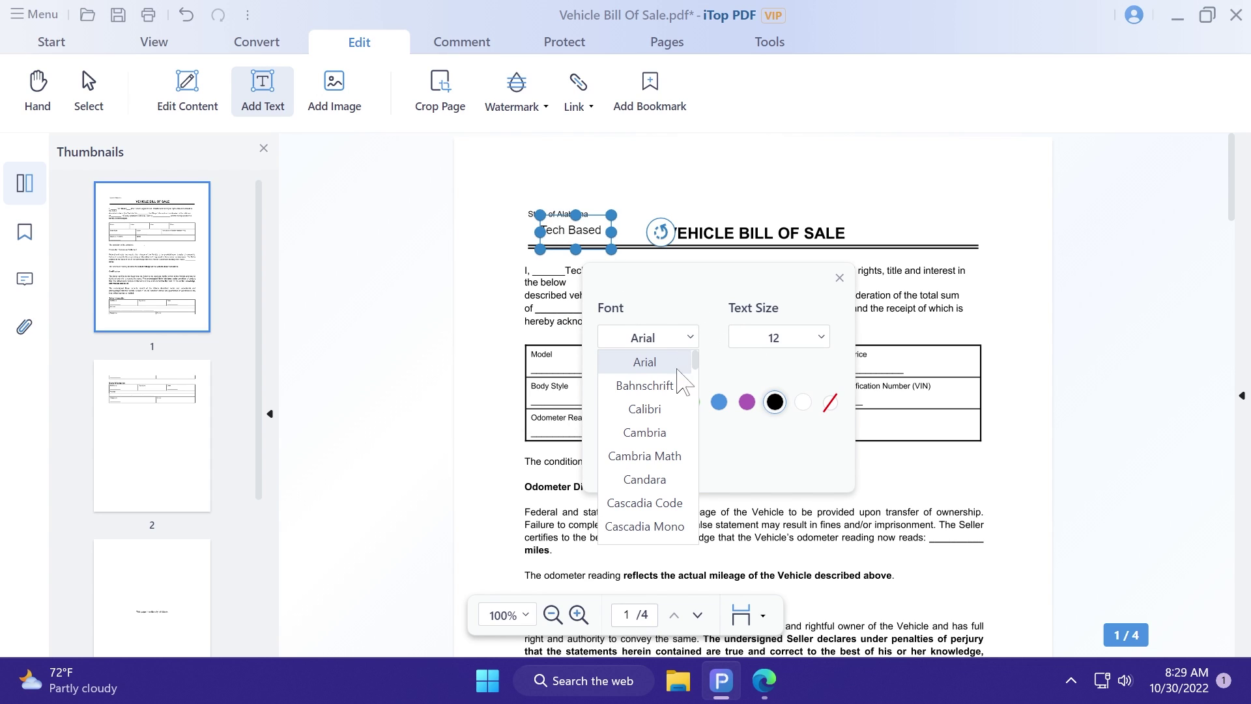
{"action": "left_click", "coordinate": [674, 386]}
{"action": "left_click", "coordinate": [749, 337]}
{"action": "scroll", "coordinate": [782, 485], "scroll_direction": "down", "scroll_amount": 3}
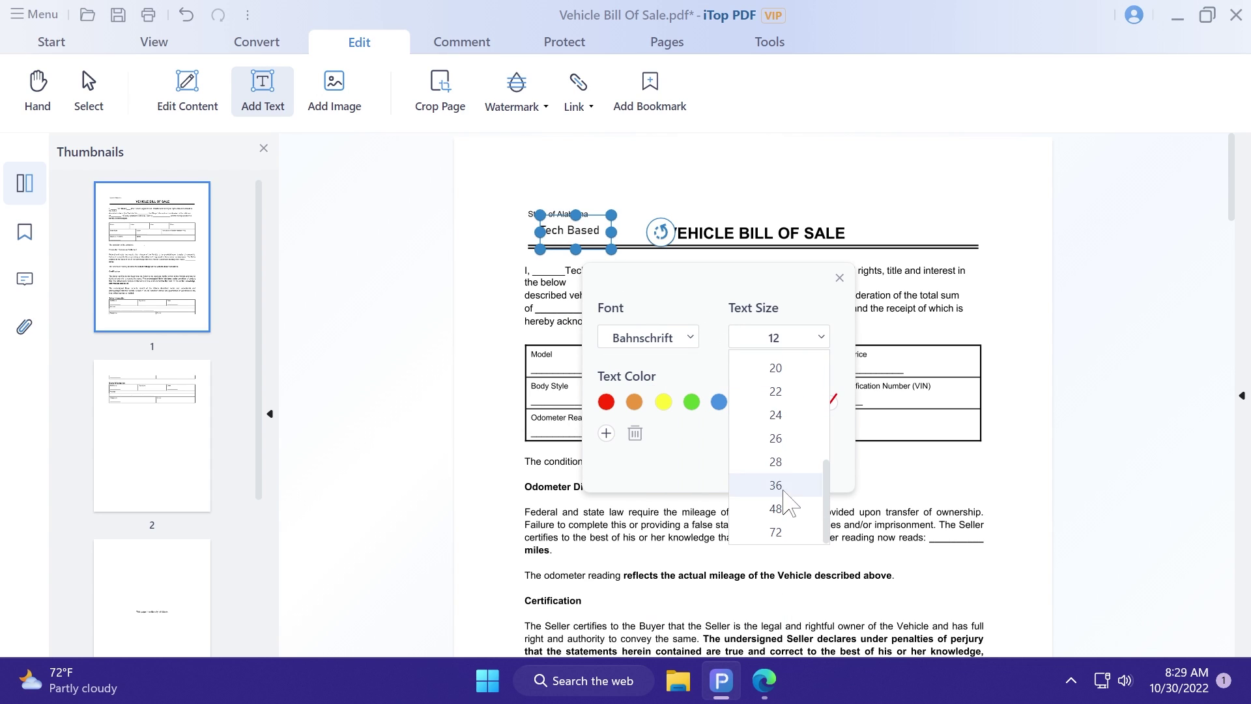
{"action": "scroll", "coordinate": [788, 495], "scroll_direction": "up", "scroll_amount": 3}
{"action": "left_click", "coordinate": [778, 490]}
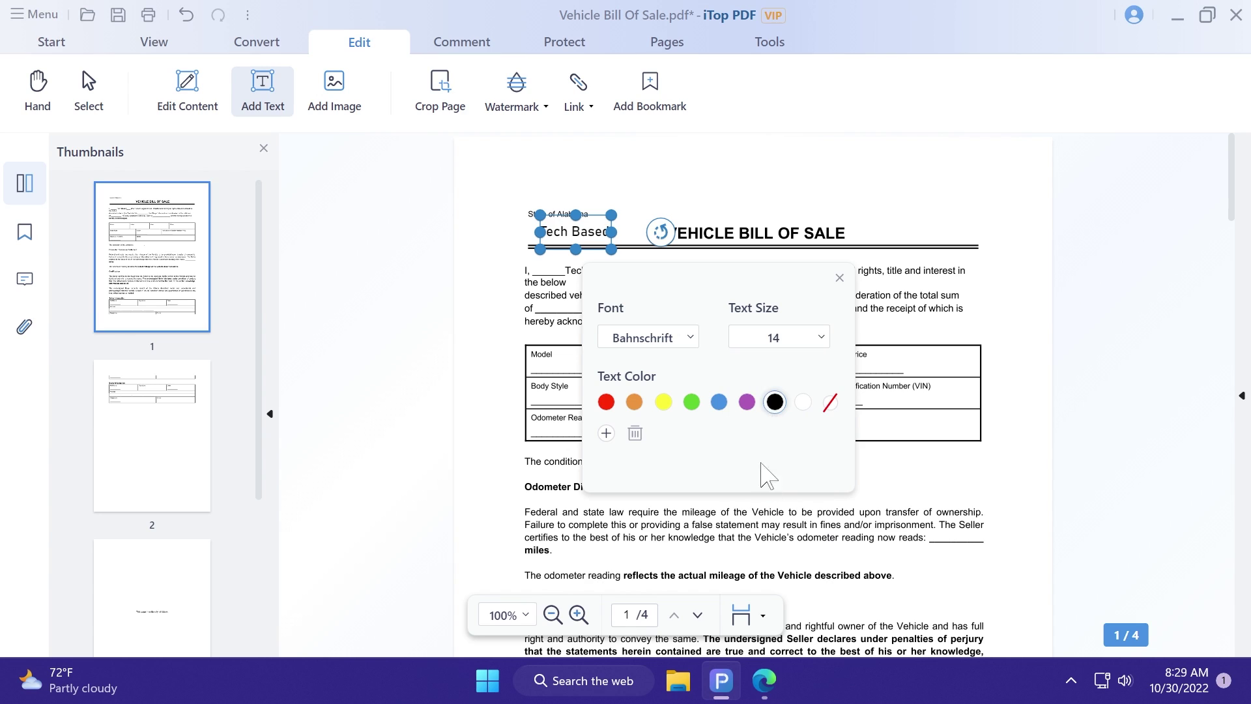
{"action": "left_click", "coordinate": [634, 402]}
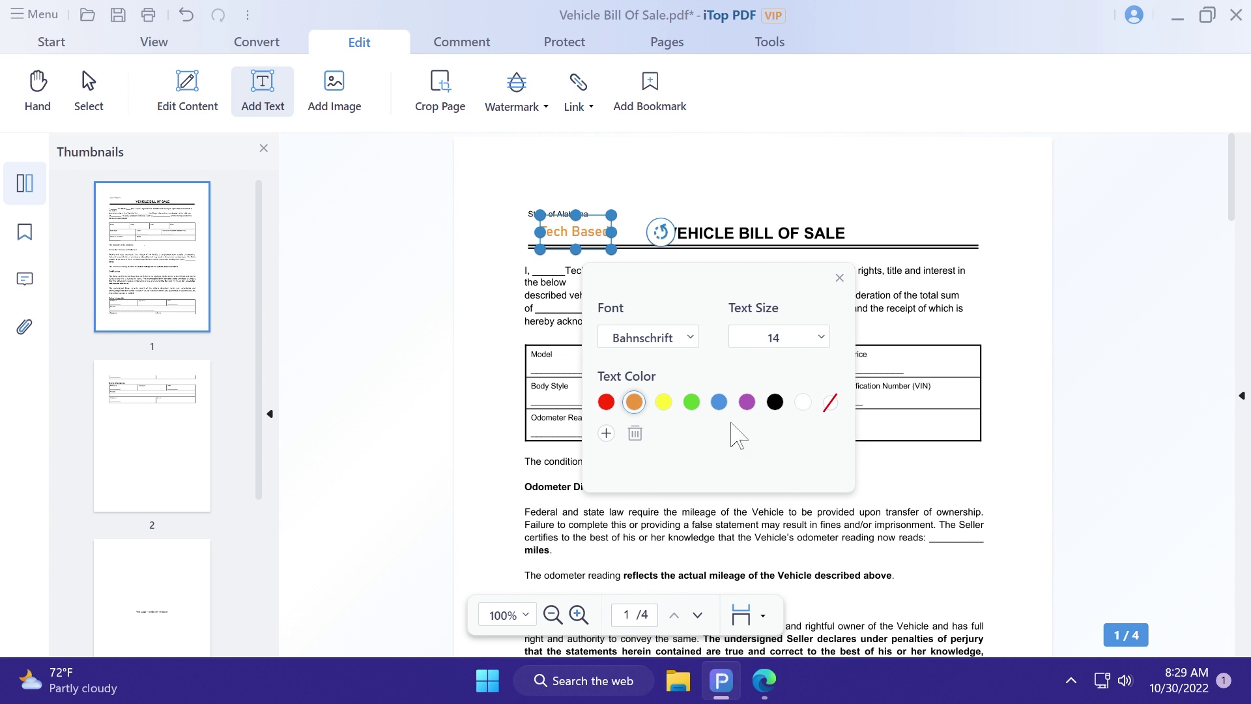
{"action": "left_click", "coordinate": [839, 277]}
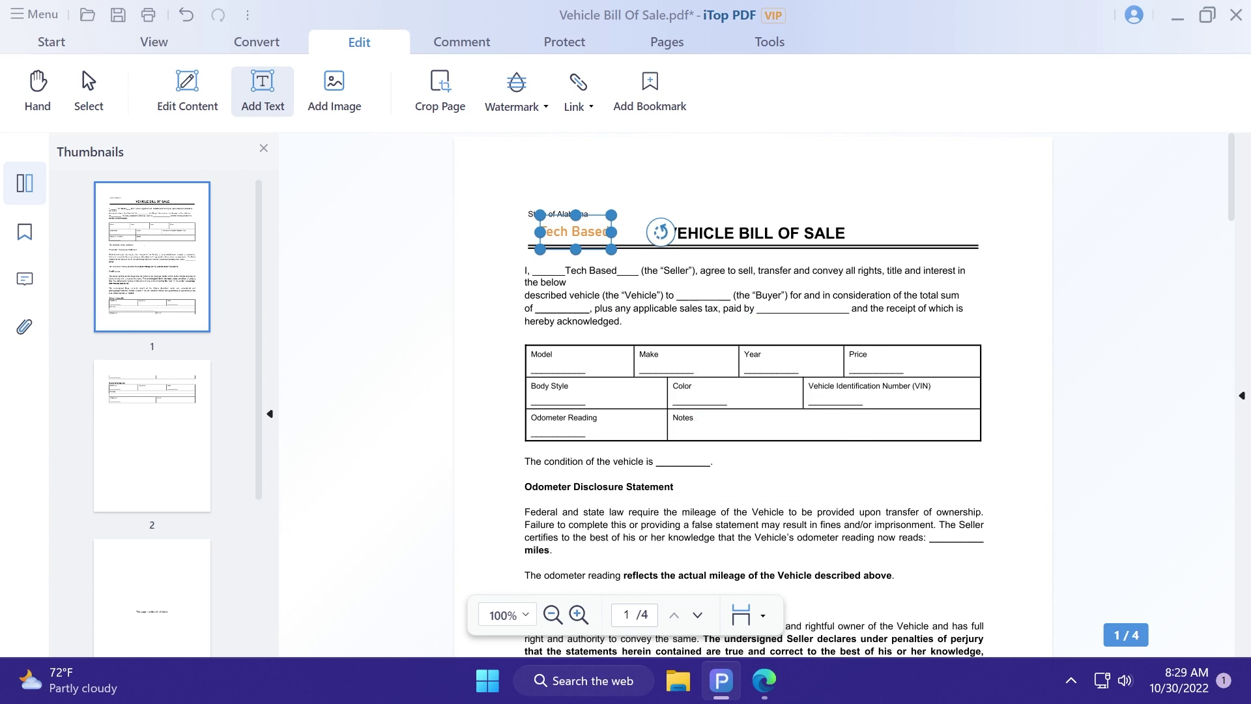
{"action": "left_click", "coordinate": [588, 235]}
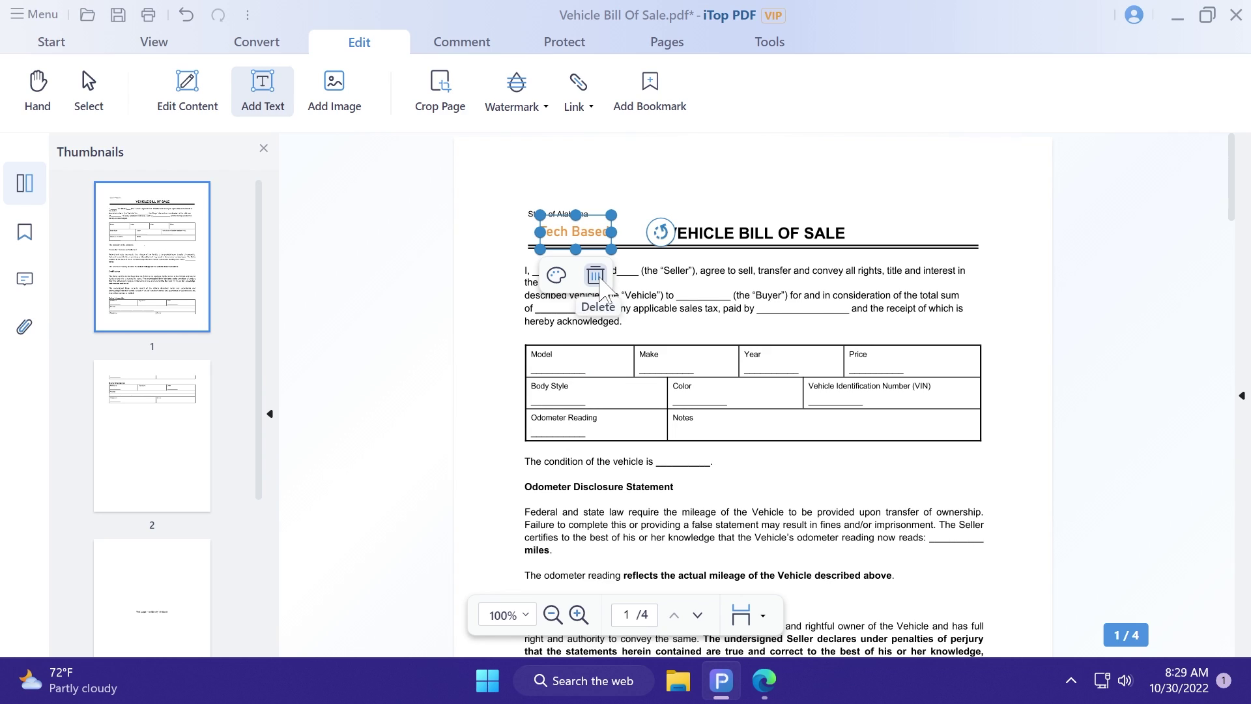
{"action": "left_click", "coordinate": [435, 354]}
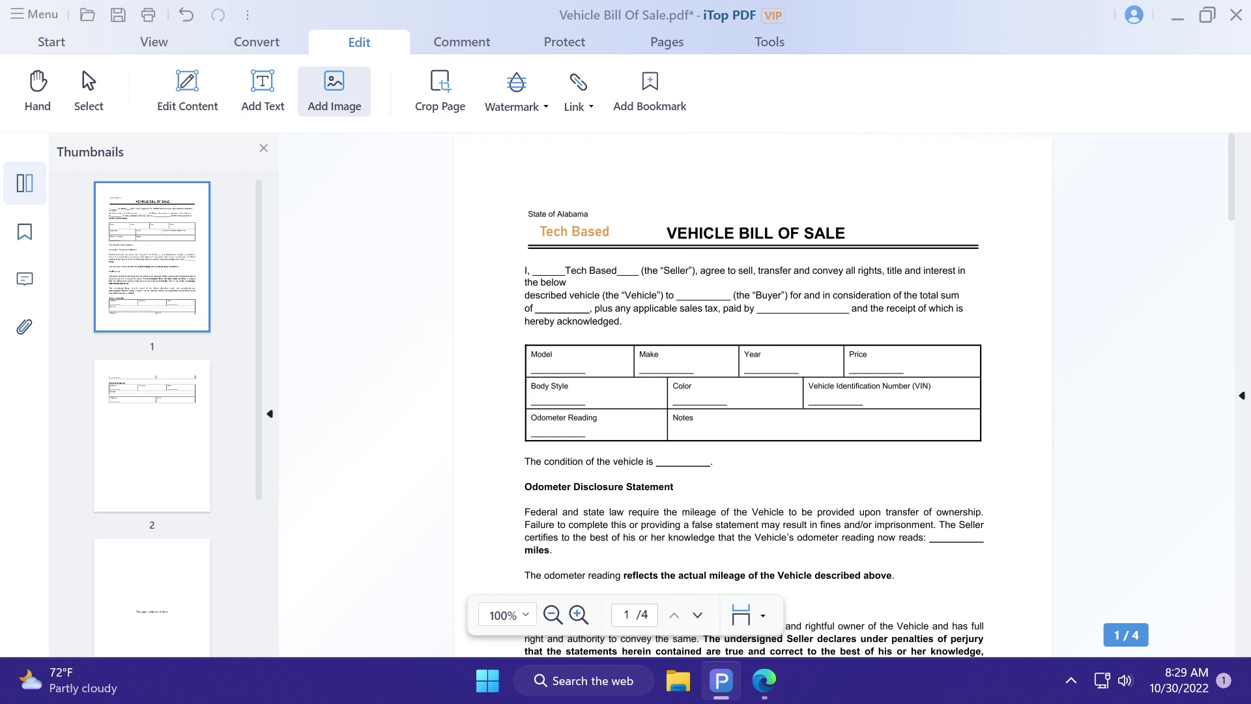
Step: Insert the mountain picture and shrink it into page 1's top-right corner
{"action": "left_click", "coordinate": [843, 204]}
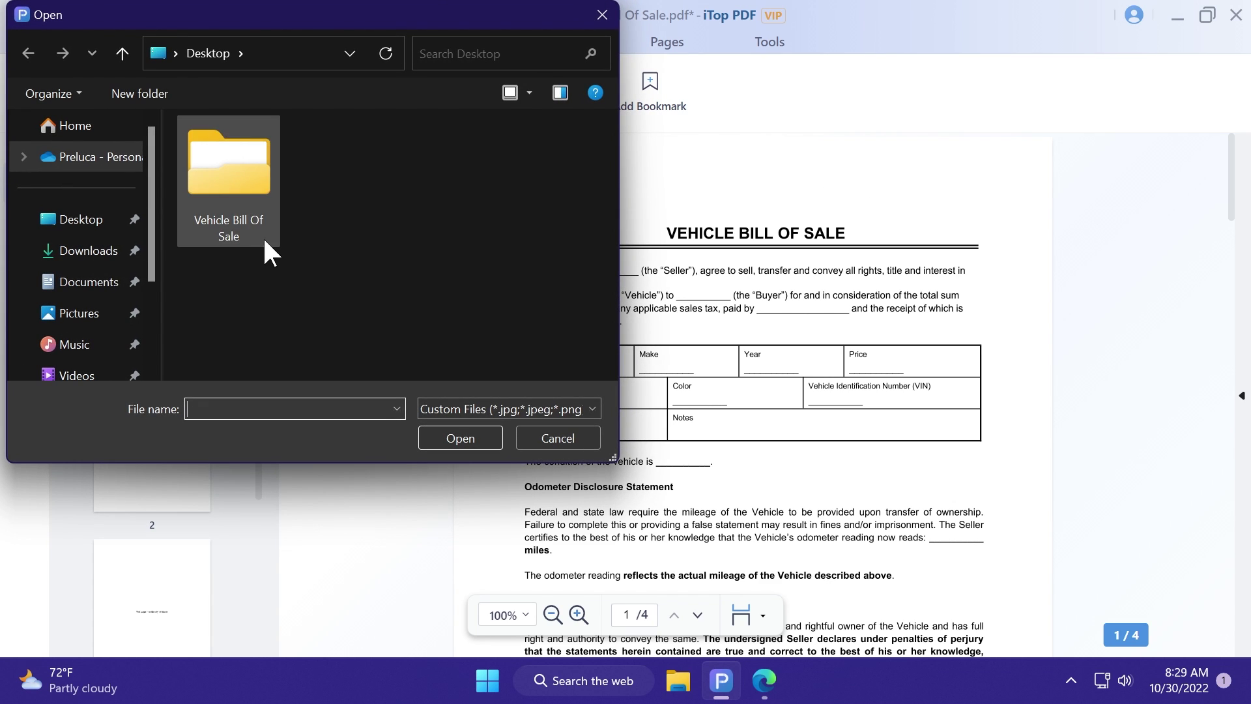
{"action": "left_click", "coordinate": [98, 313]}
{"action": "left_click", "coordinate": [429, 316]}
{"action": "left_click", "coordinate": [472, 434]}
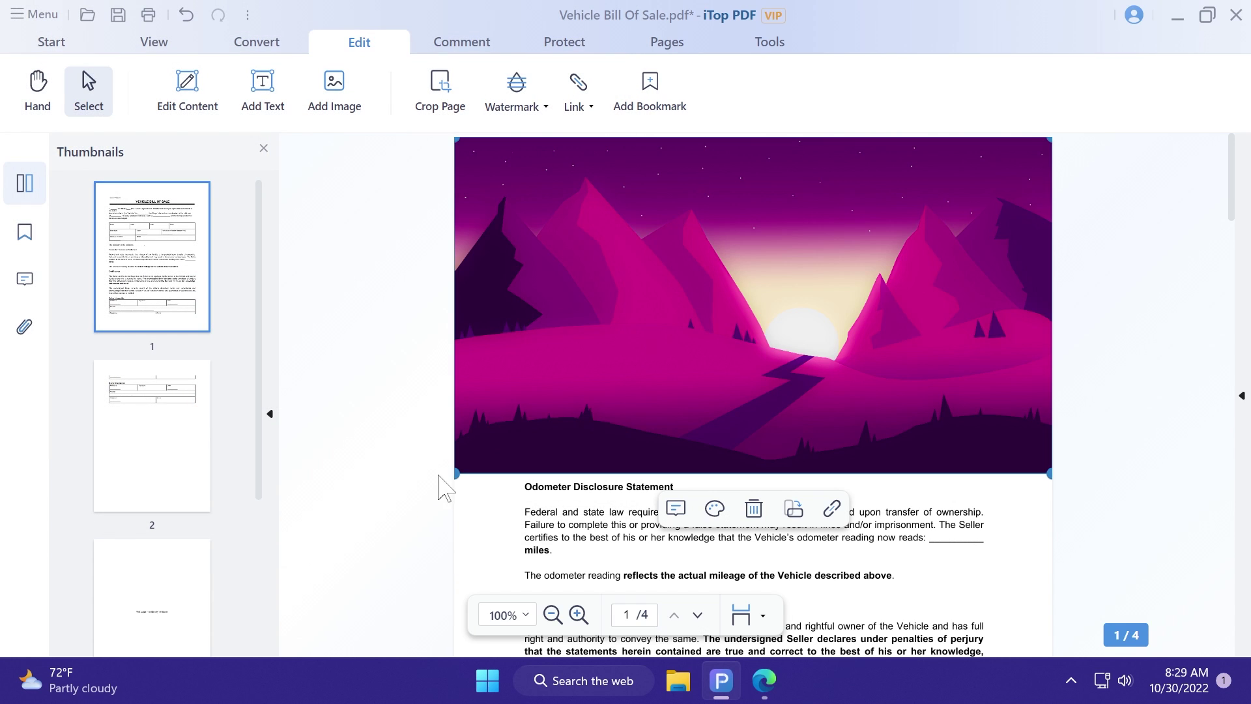
{"action": "left_click_drag", "start_coordinate": [456, 474], "coordinate": [907, 195]}
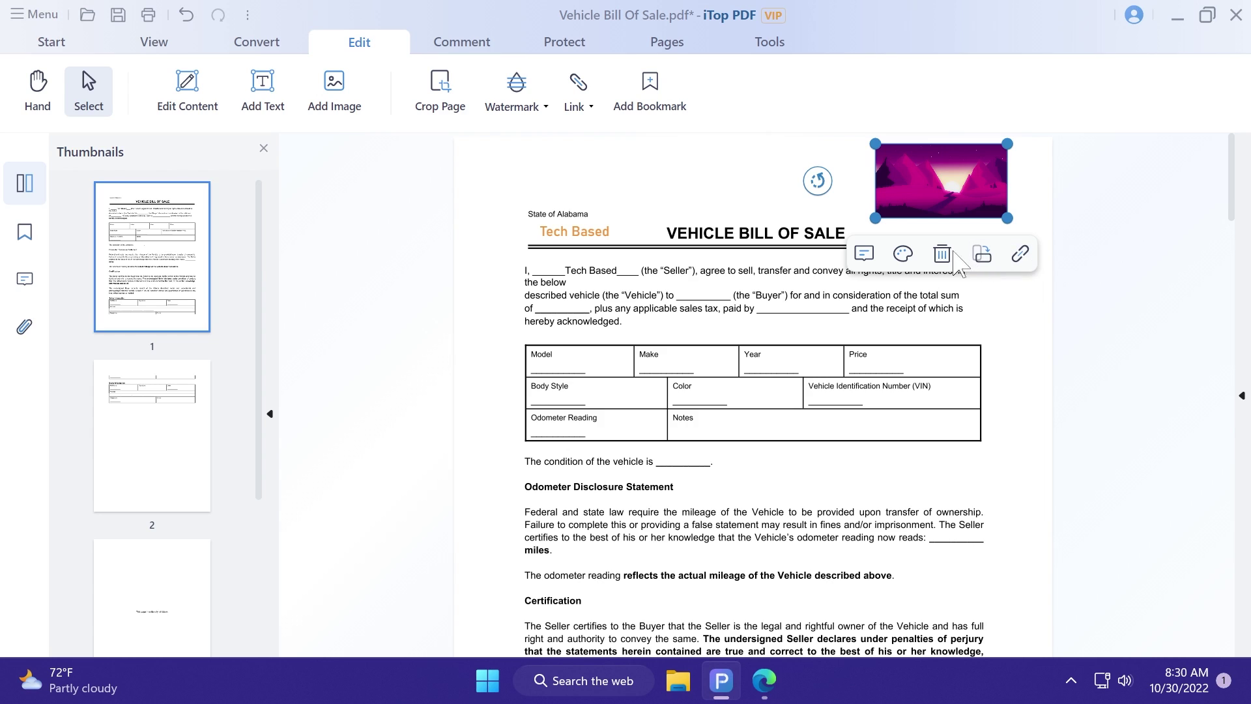
Step: Fade the mountain picture to about half transparency (53%)
{"action": "left_click", "coordinate": [909, 255]}
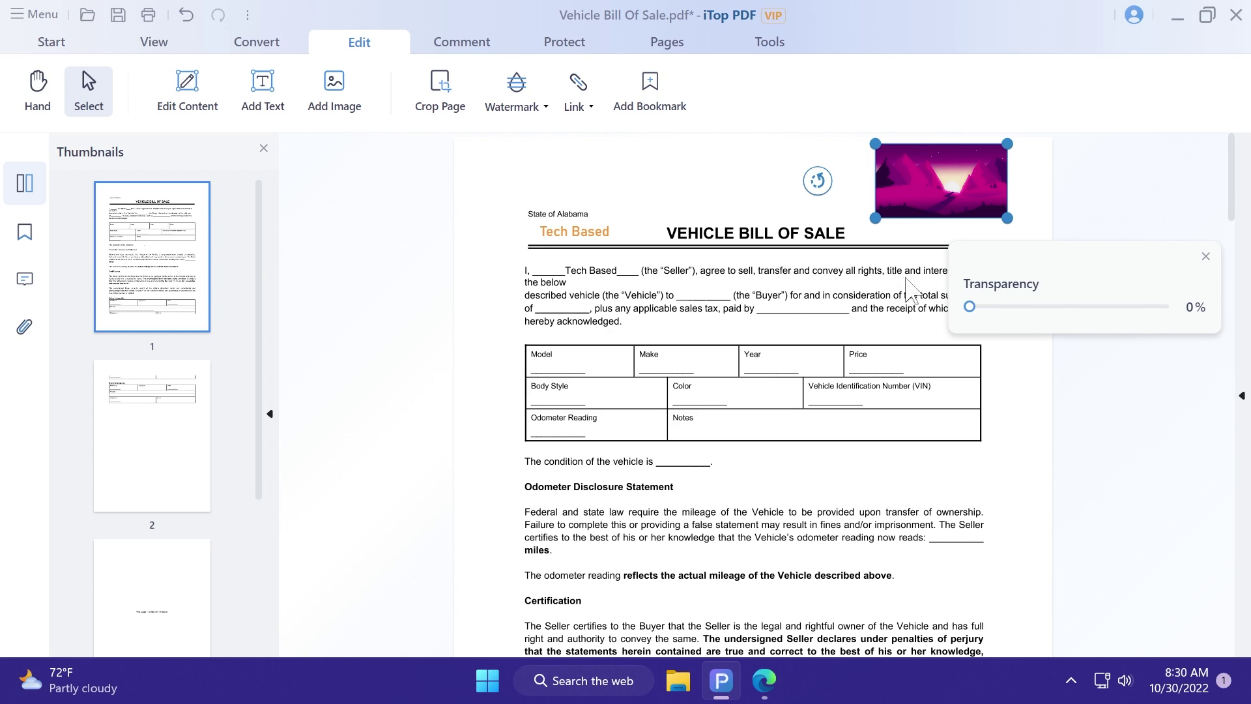
{"action": "left_click_drag", "start_coordinate": [969, 307], "coordinate": [1069, 309]}
{"action": "left_click", "coordinate": [1205, 256]}
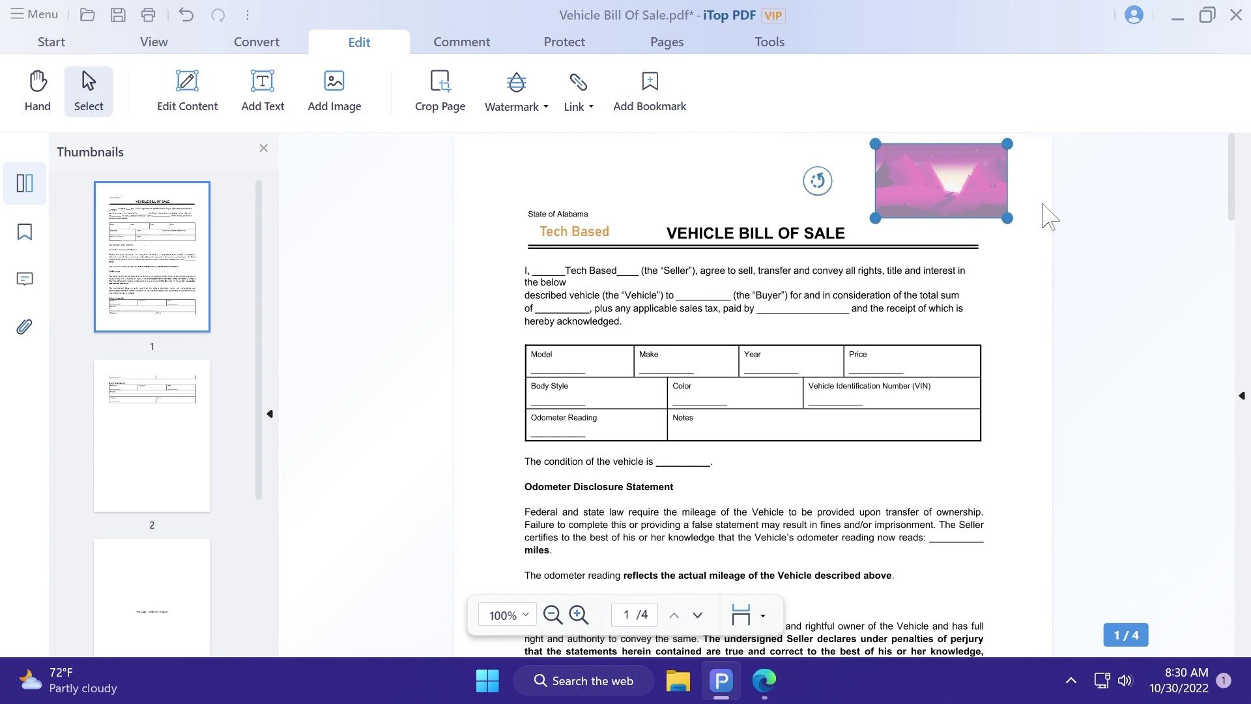
{"action": "left_click", "coordinate": [1044, 212]}
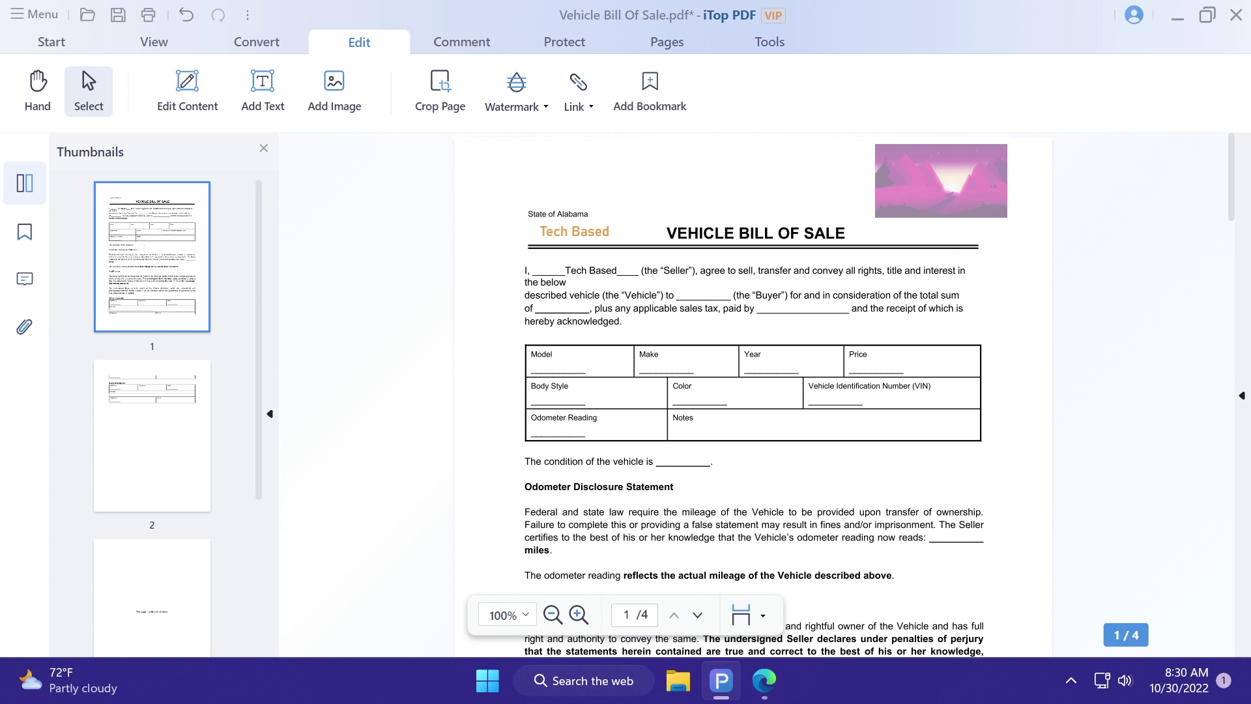
Step: Crop page 1, trimming roughly 0.64–1.16 cm from each edge around the content
{"action": "left_click", "coordinate": [439, 85]}
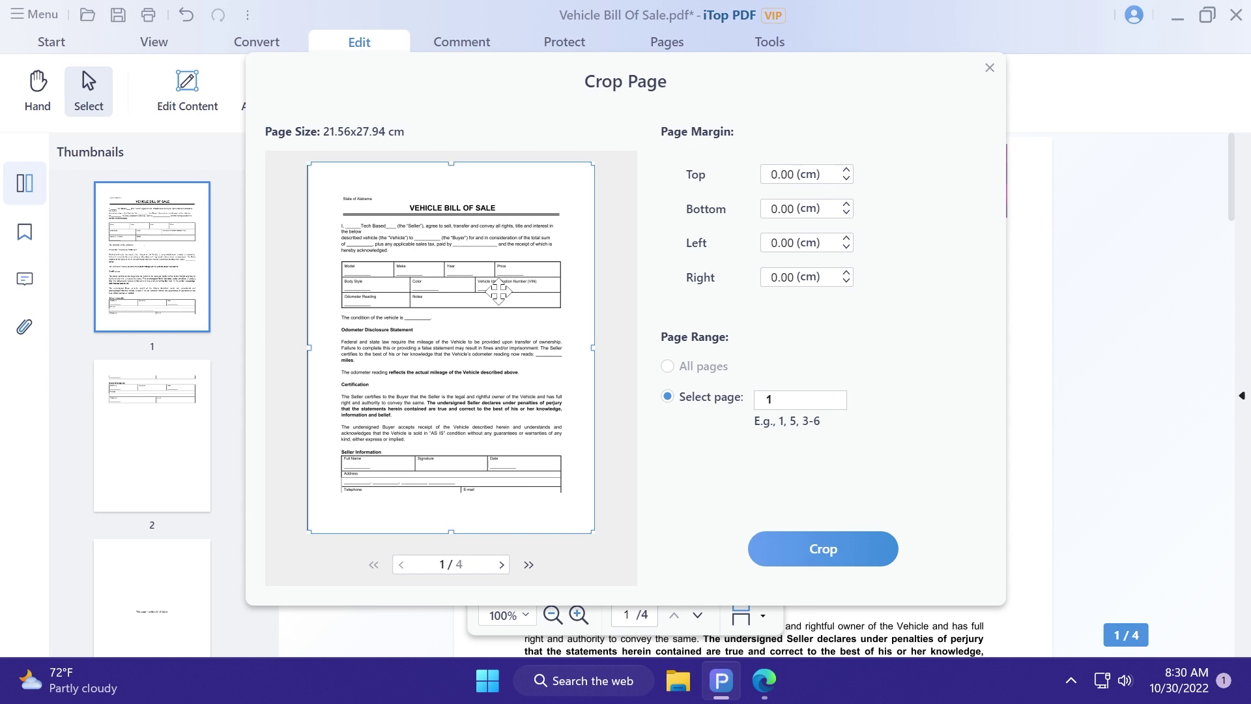
{"action": "left_click_drag", "start_coordinate": [589, 531], "coordinate": [570, 514]}
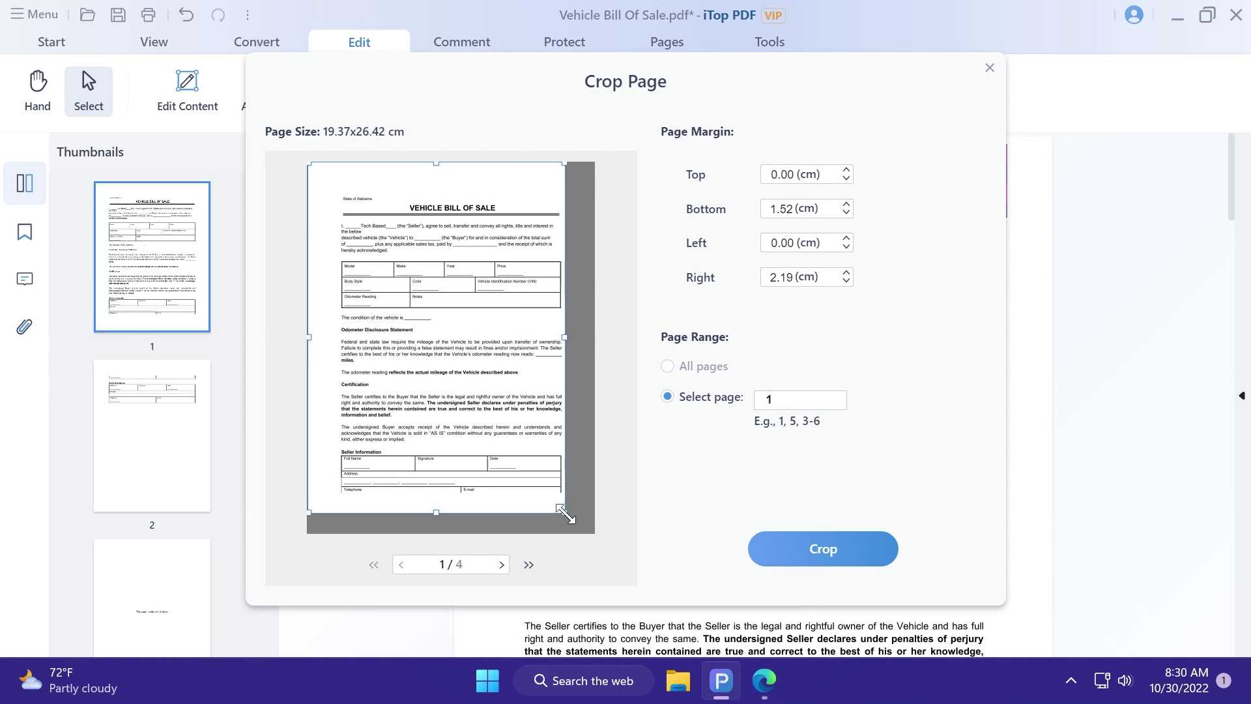
{"action": "left_click_drag", "start_coordinate": [488, 438], "coordinate": [501, 446]}
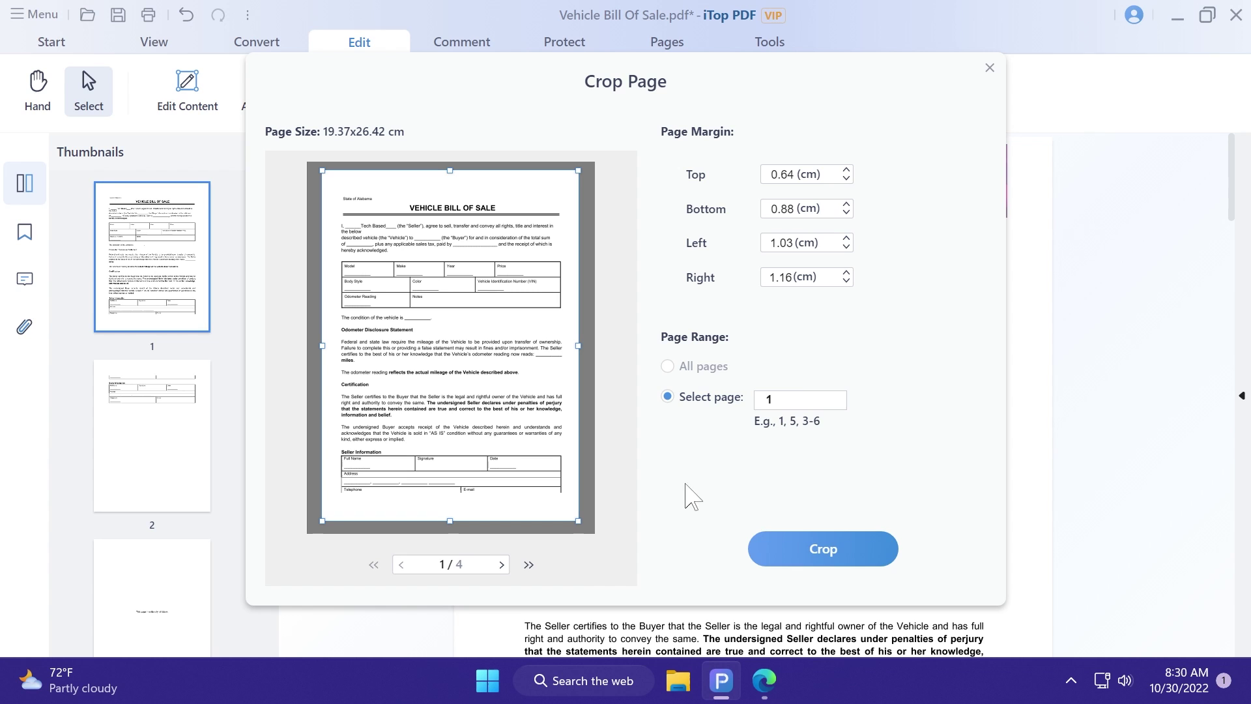
{"action": "left_click", "coordinate": [820, 554]}
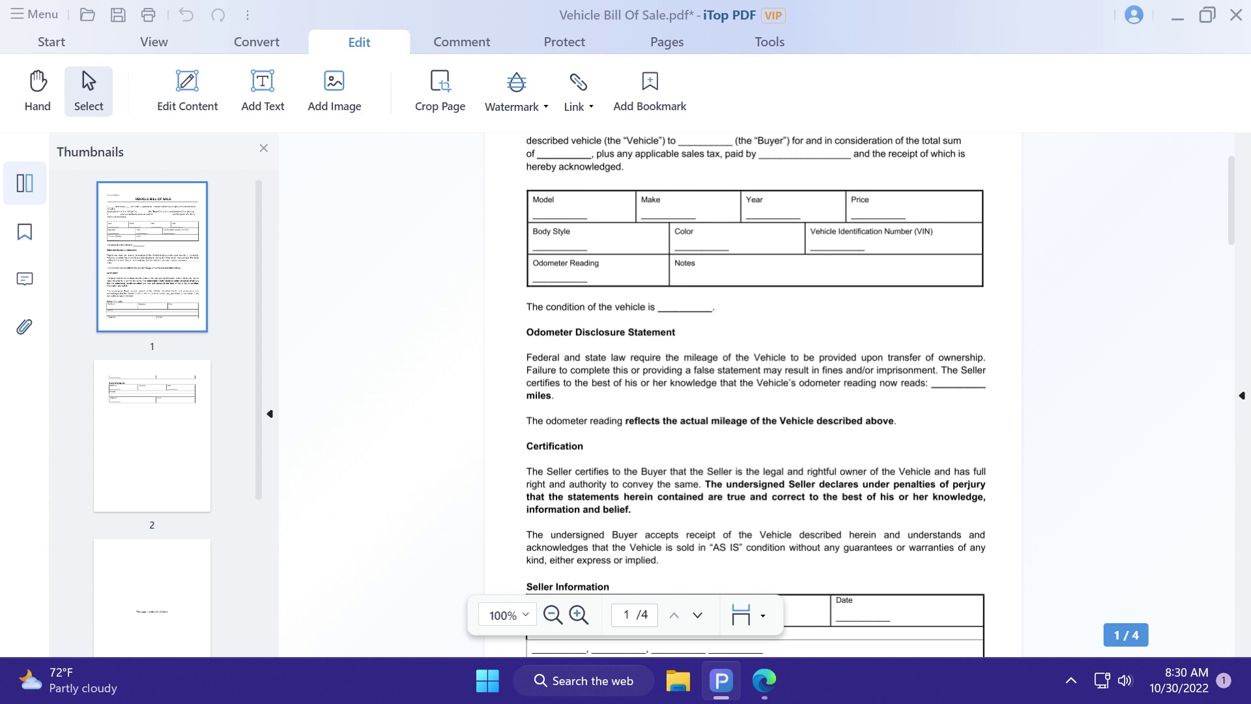
{"action": "left_click", "coordinate": [541, 109]}
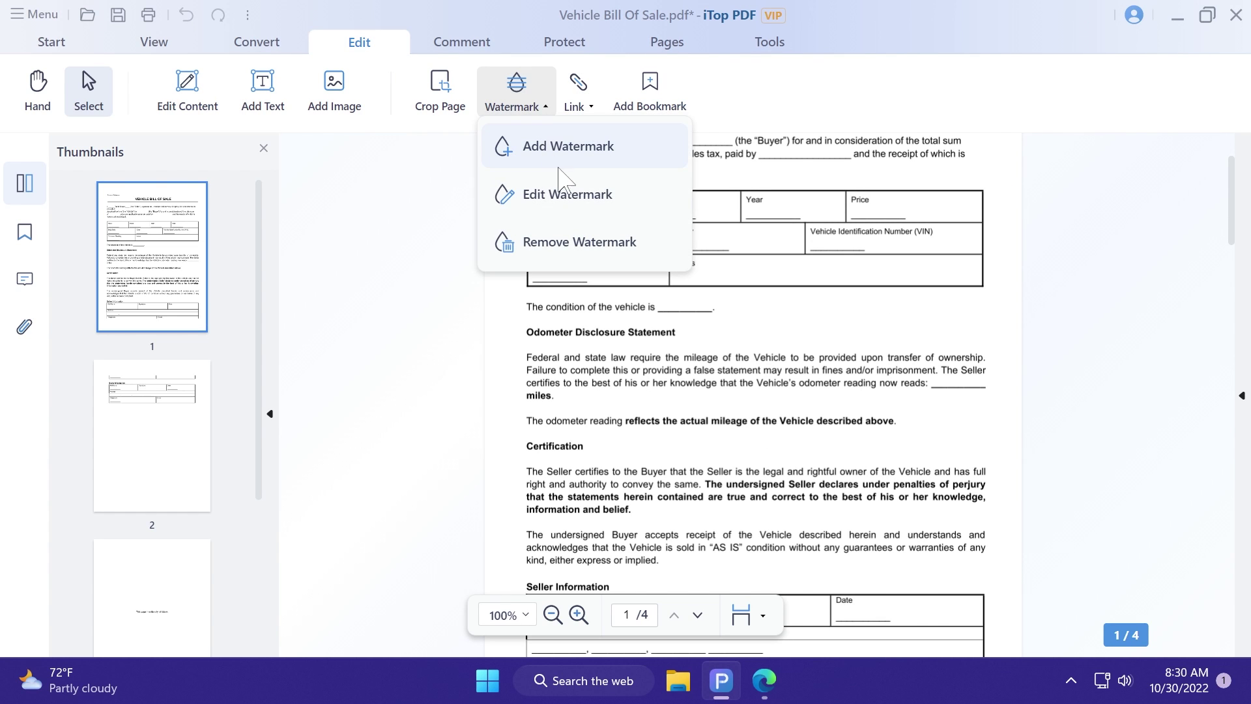
Step: Create a 'Tech Based' text watermark rotated to -45 degrees
{"action": "left_click", "coordinate": [501, 146]}
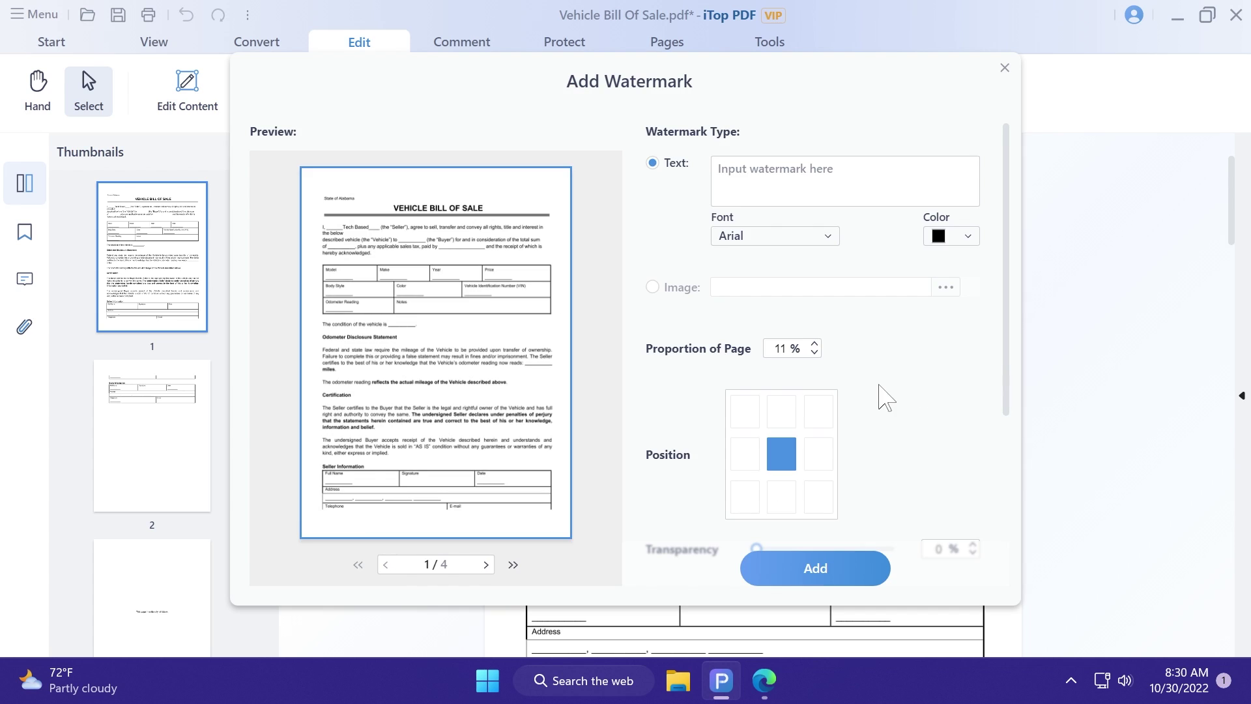
{"action": "left_click", "coordinate": [840, 181]}
{"action": "type", "text": "Tech "}
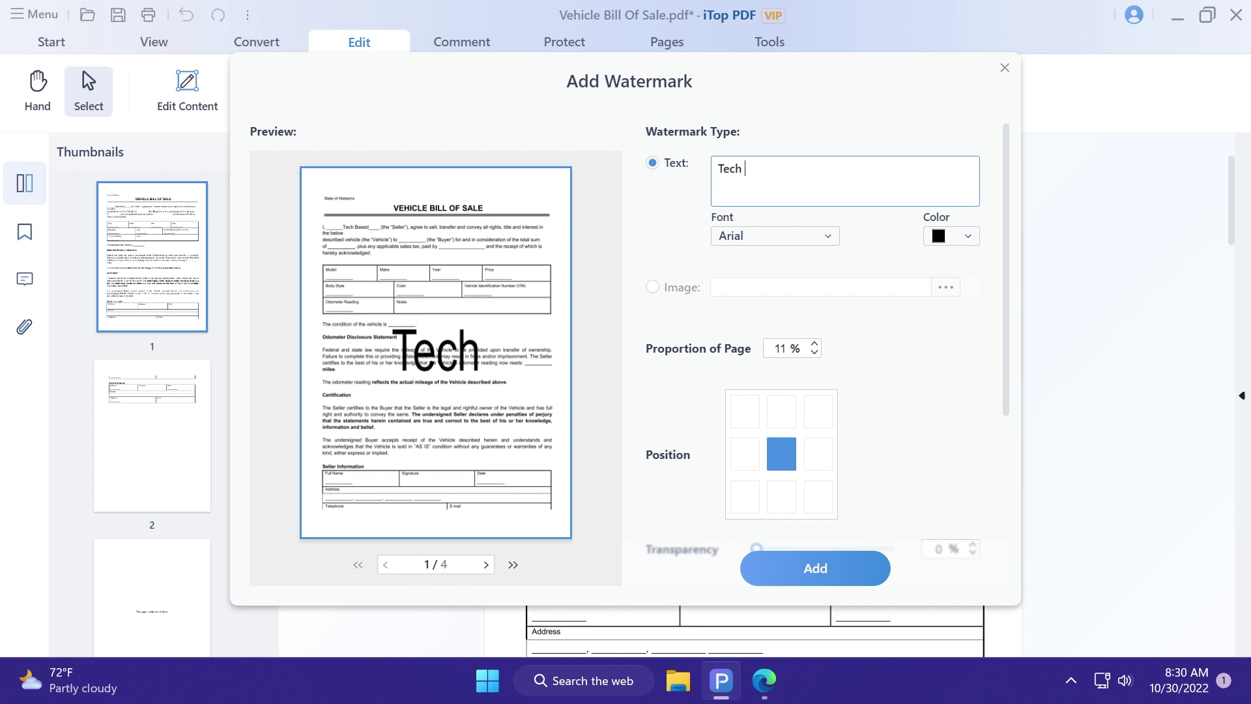
{"action": "type", "text": "Based"}
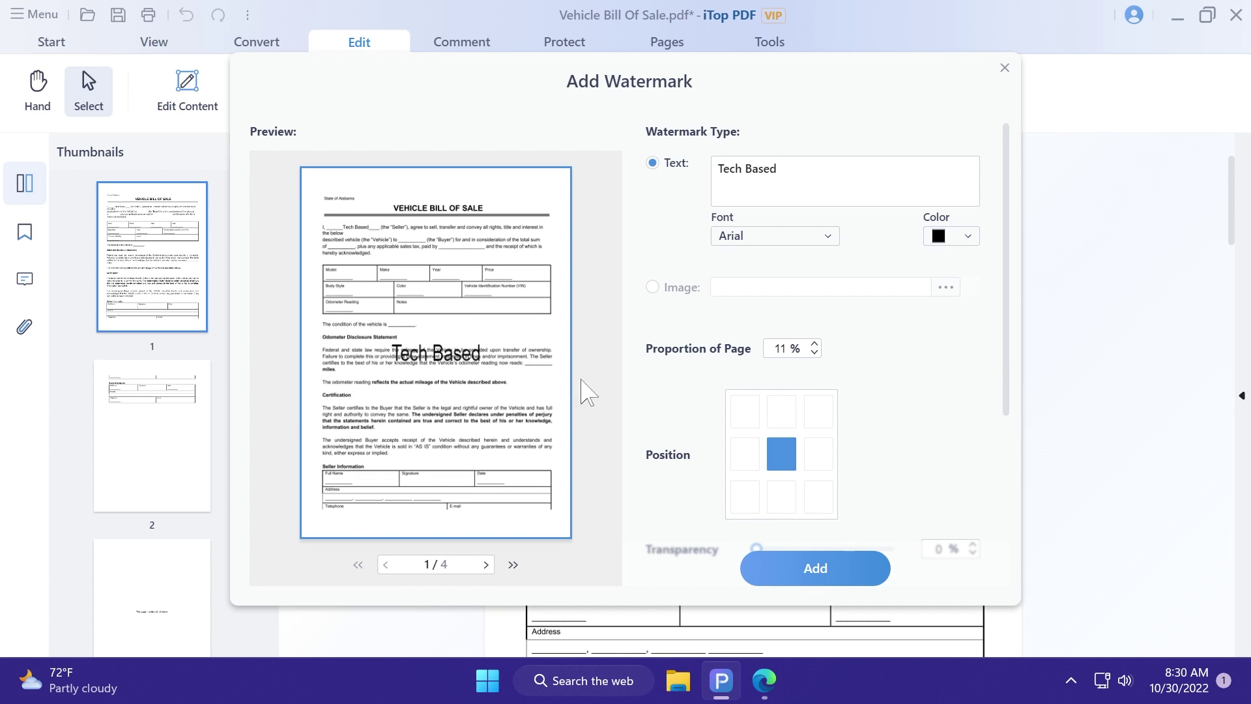
{"action": "scroll", "coordinate": [903, 389], "scroll_direction": "down", "scroll_amount": 1}
{"action": "scroll", "coordinate": [903, 389], "scroll_direction": "down", "scroll_amount": 2}
{"action": "left_click_drag", "start_coordinate": [756, 353], "coordinate": [852, 355]}
{"action": "left_click", "coordinate": [755, 395]}
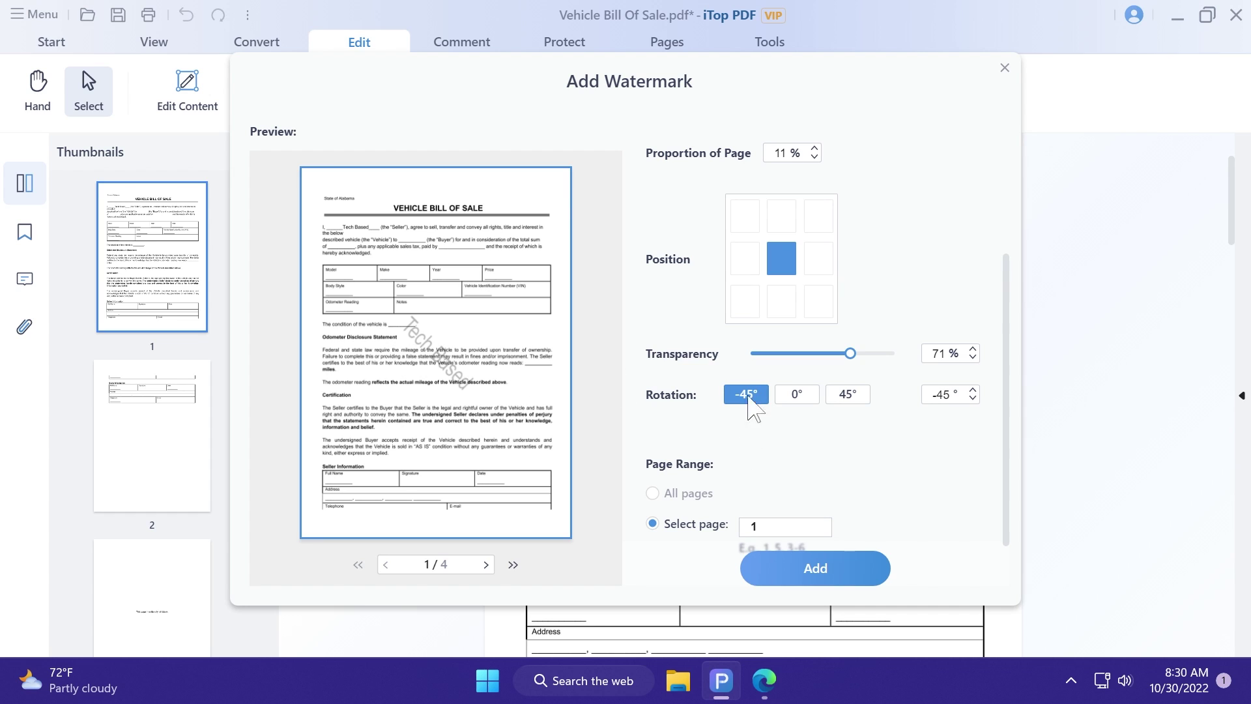
Step: Set the watermark proportion to 100% and transparency to 81%, then apply it to page 1
{"action": "scroll", "coordinate": [847, 391], "scroll_direction": "up", "scroll_amount": 3}
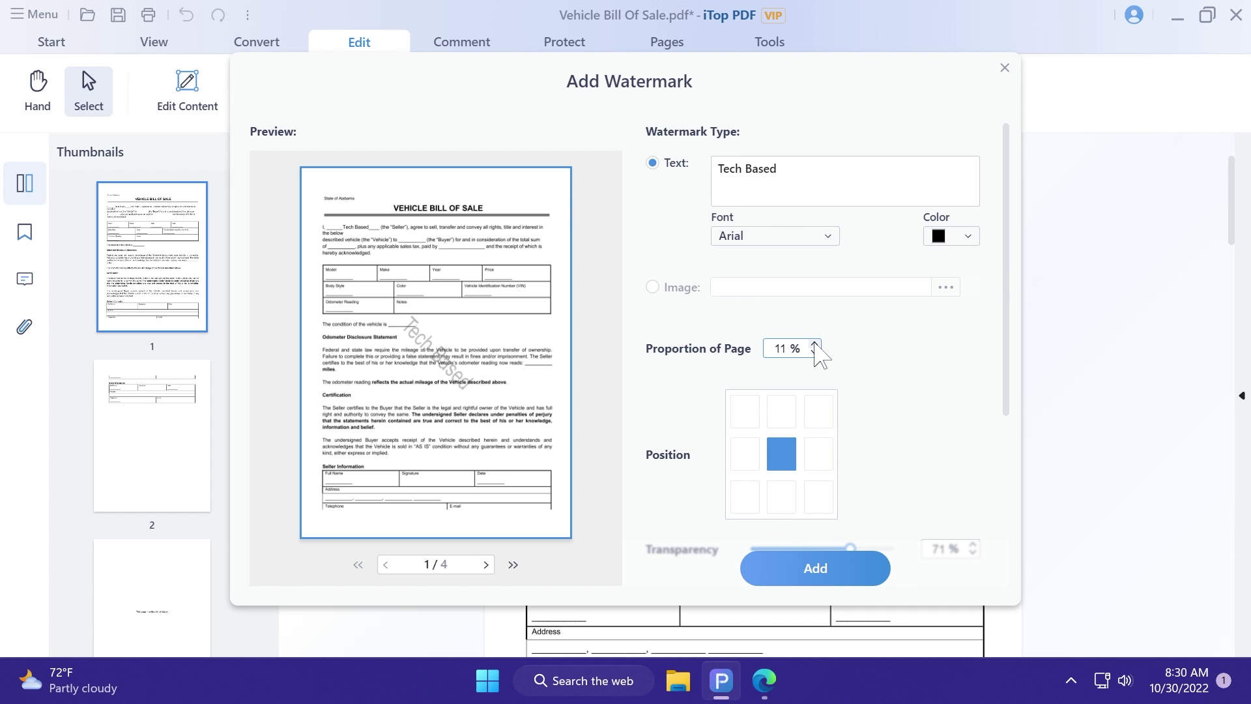
{"action": "left_click_drag", "start_coordinate": [813, 344], "coordinate": [813, 344]}
{"action": "double_click", "coordinate": [782, 348]}
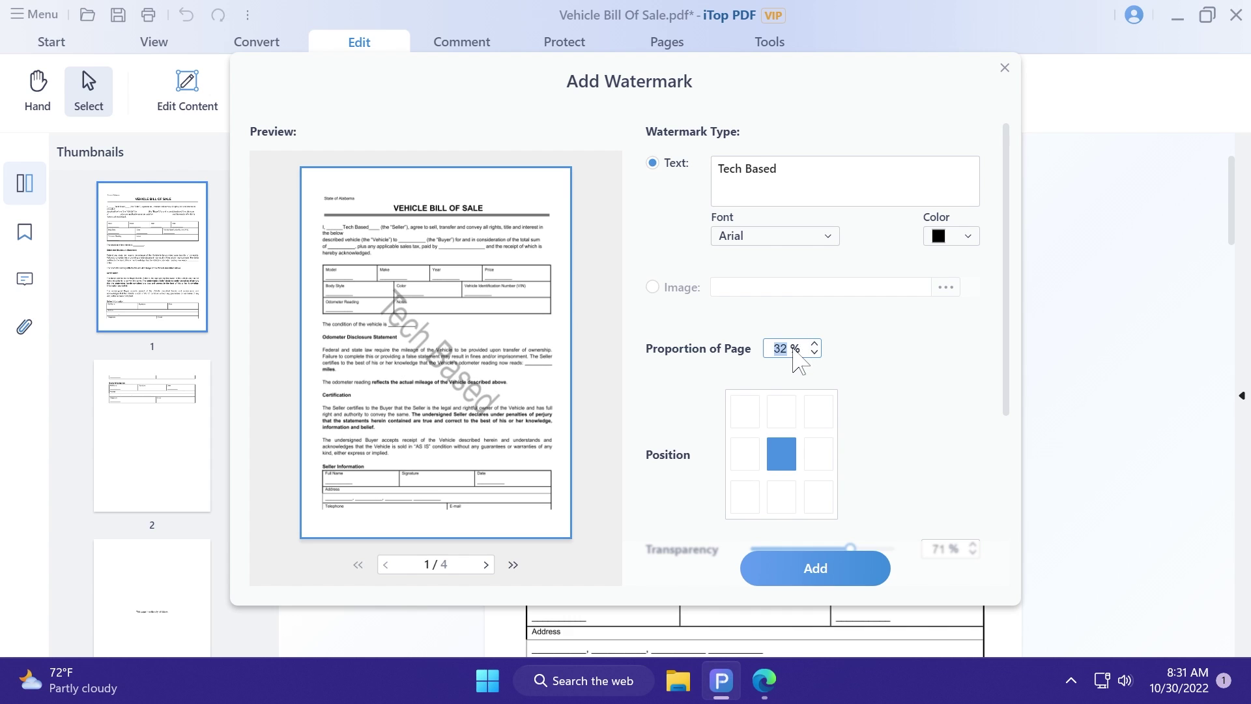
{"action": "type", "text": "100"}
{"action": "scroll", "coordinate": [904, 433], "scroll_direction": "down", "scroll_amount": 3}
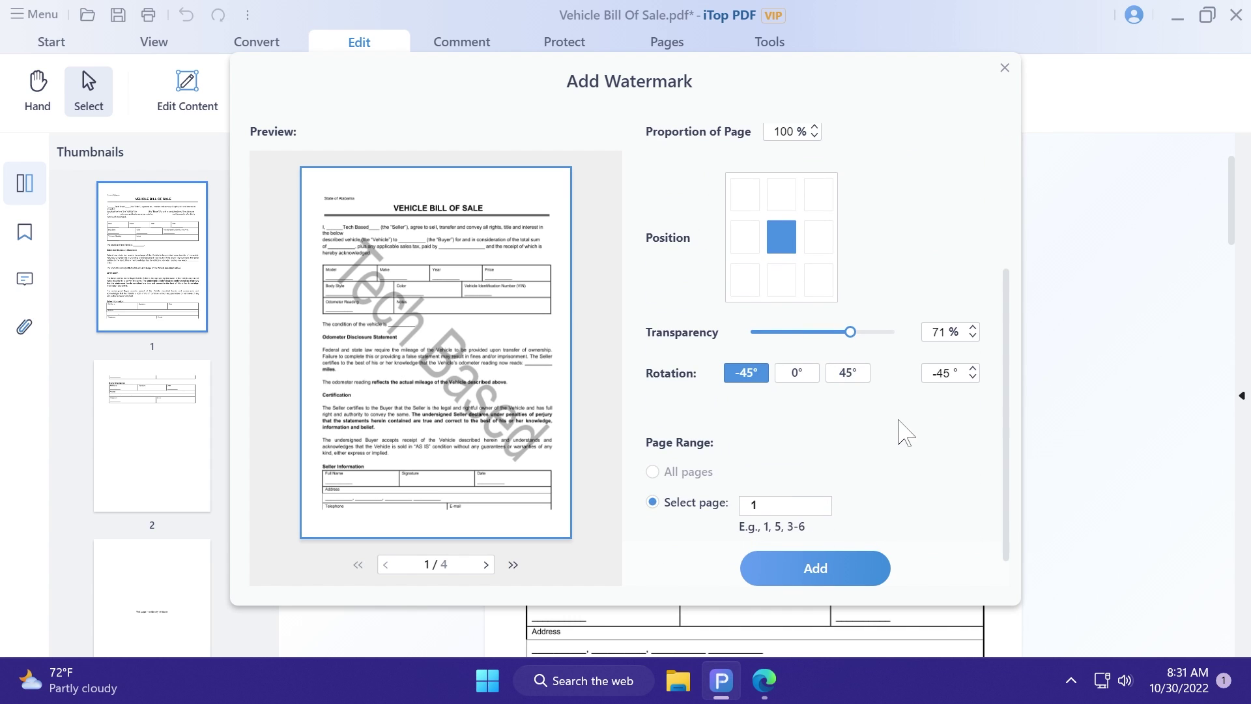
{"action": "mouse_move", "coordinate": [849, 334]}
{"action": "left_mouse_down"}
{"action": "mouse_move", "coordinate": [815, 333]}
{"action": "mouse_move", "coordinate": [873, 333]}
{"action": "mouse_move", "coordinate": [861, 335]}
{"action": "left_mouse_up"}
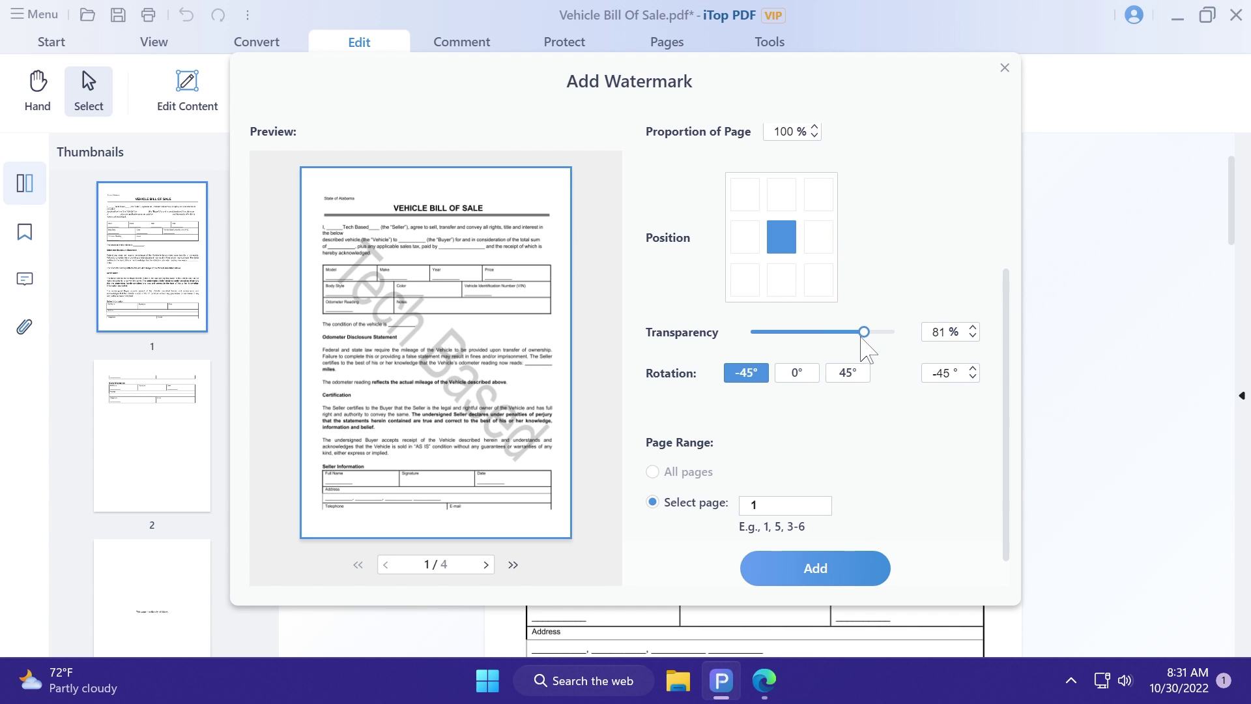
{"action": "left_click", "coordinate": [885, 579]}
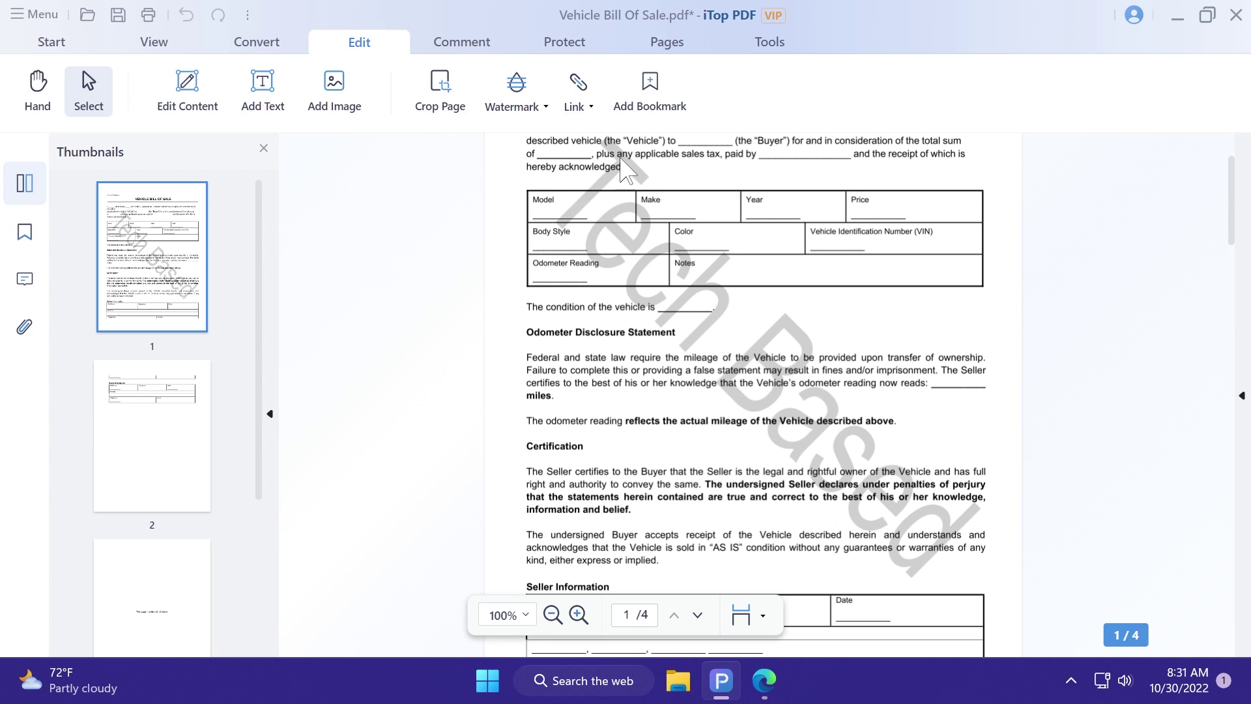
Step: Add a web link over the area above the title, pointing to the web address 'y'
{"action": "scroll", "coordinate": [637, 274], "scroll_direction": "up", "scroll_amount": 2}
{"action": "left_click", "coordinate": [573, 104]}
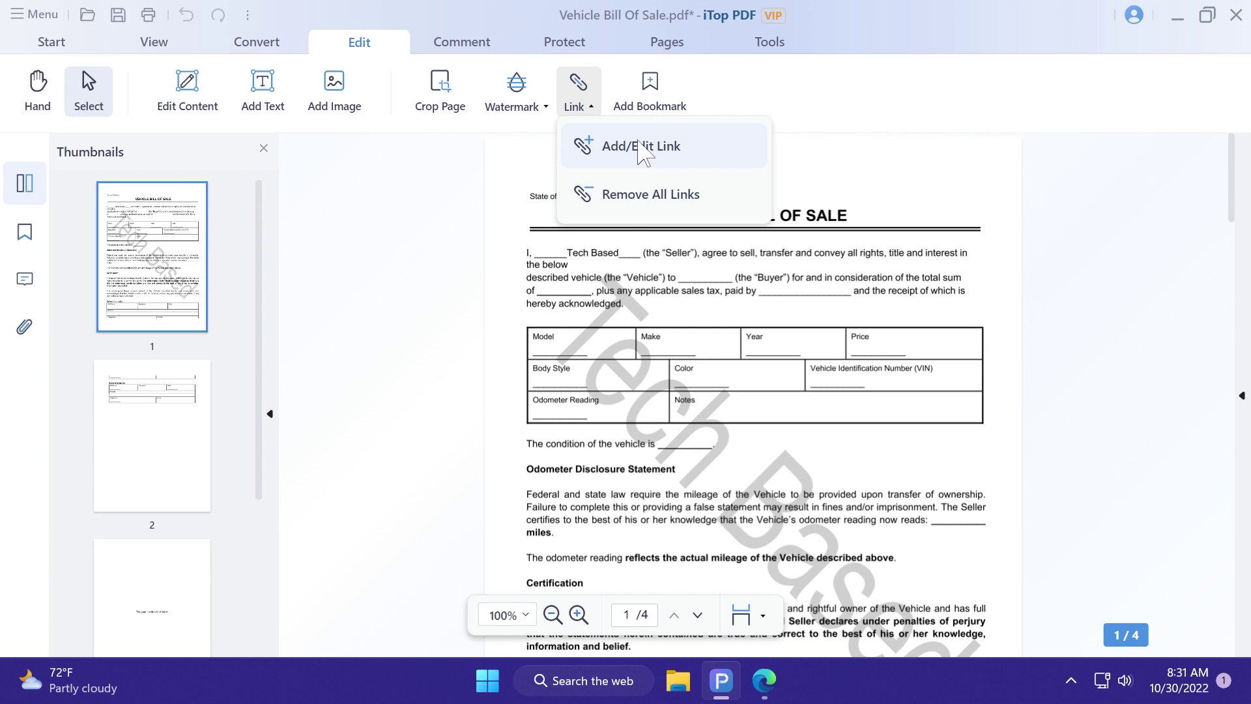
{"action": "left_click", "coordinate": [575, 141]}
{"action": "left_click_drag", "start_coordinate": [633, 171], "coordinate": [750, 225]}
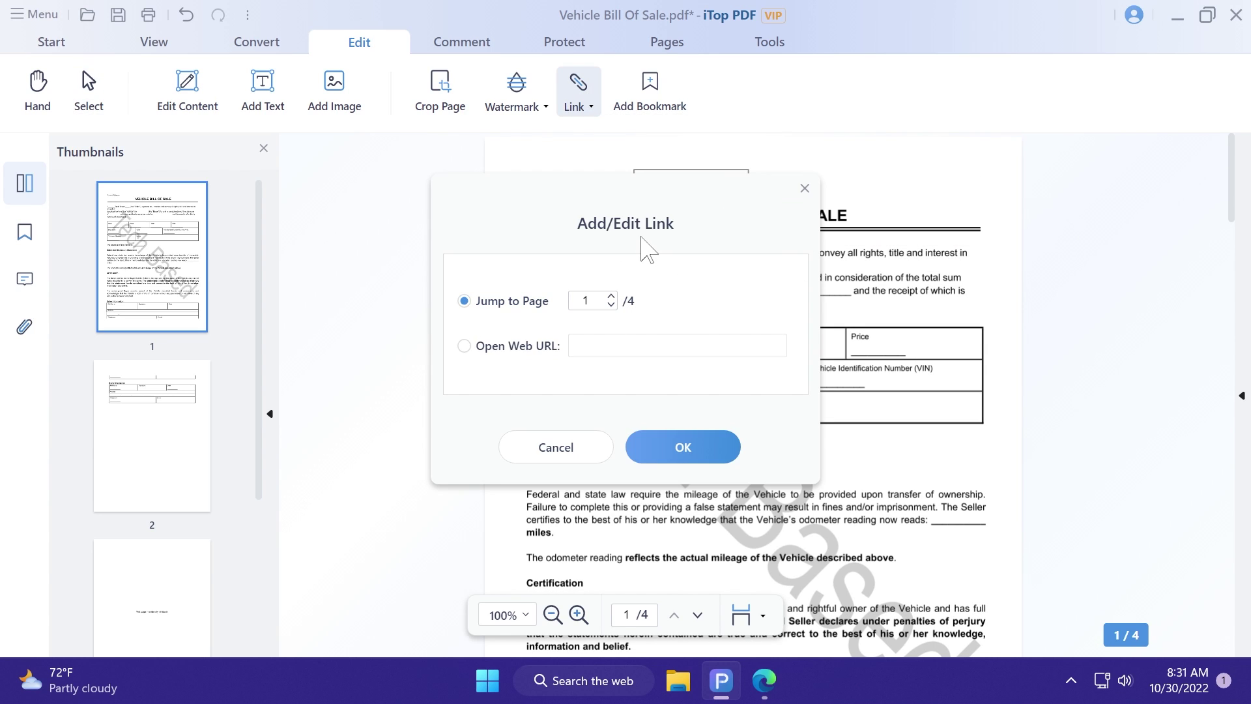
{"action": "left_click", "coordinate": [524, 348]}
{"action": "type", "text": "youtube.com"}
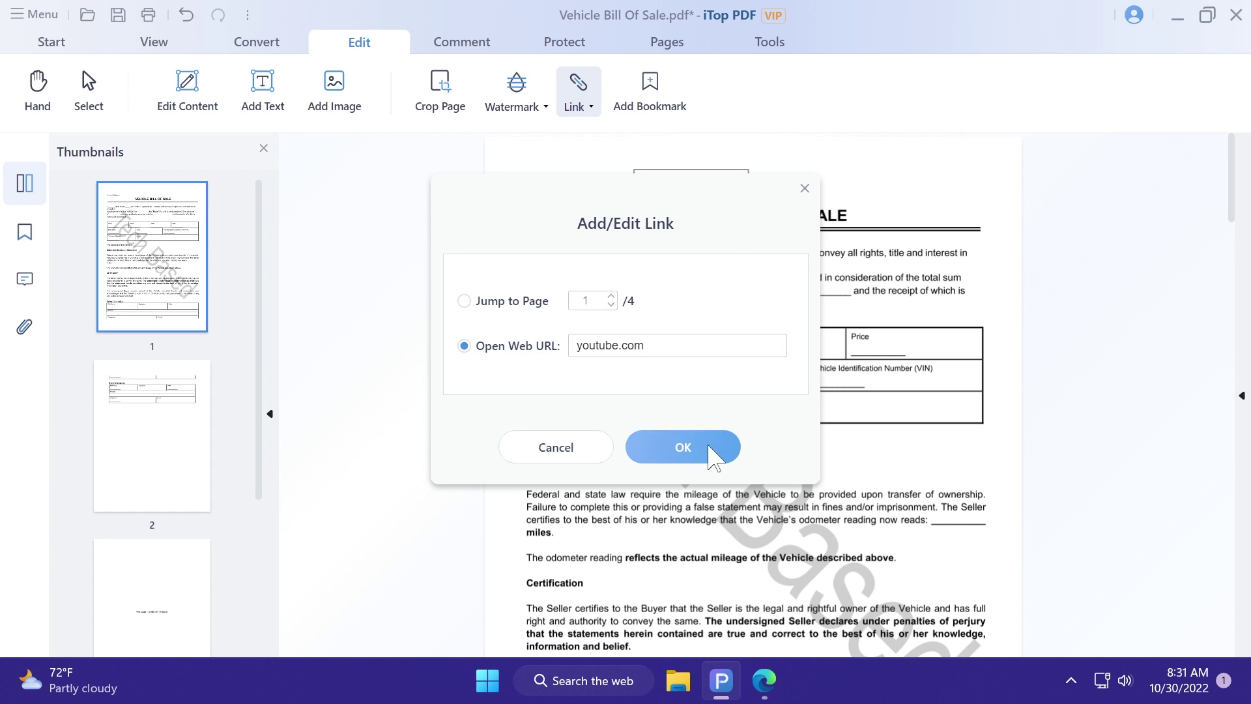
{"action": "left_click", "coordinate": [720, 447]}
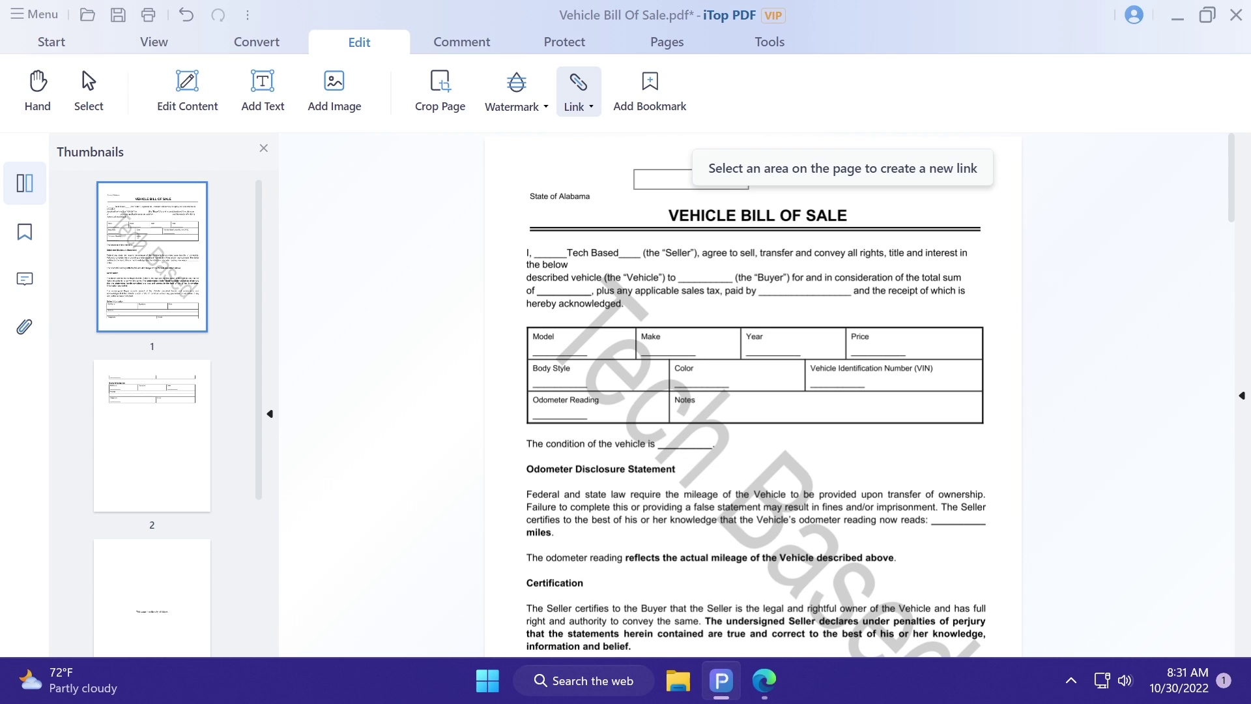
Step: Add a bookmark for the current page and name it Tech
{"action": "left_click", "coordinate": [652, 98]}
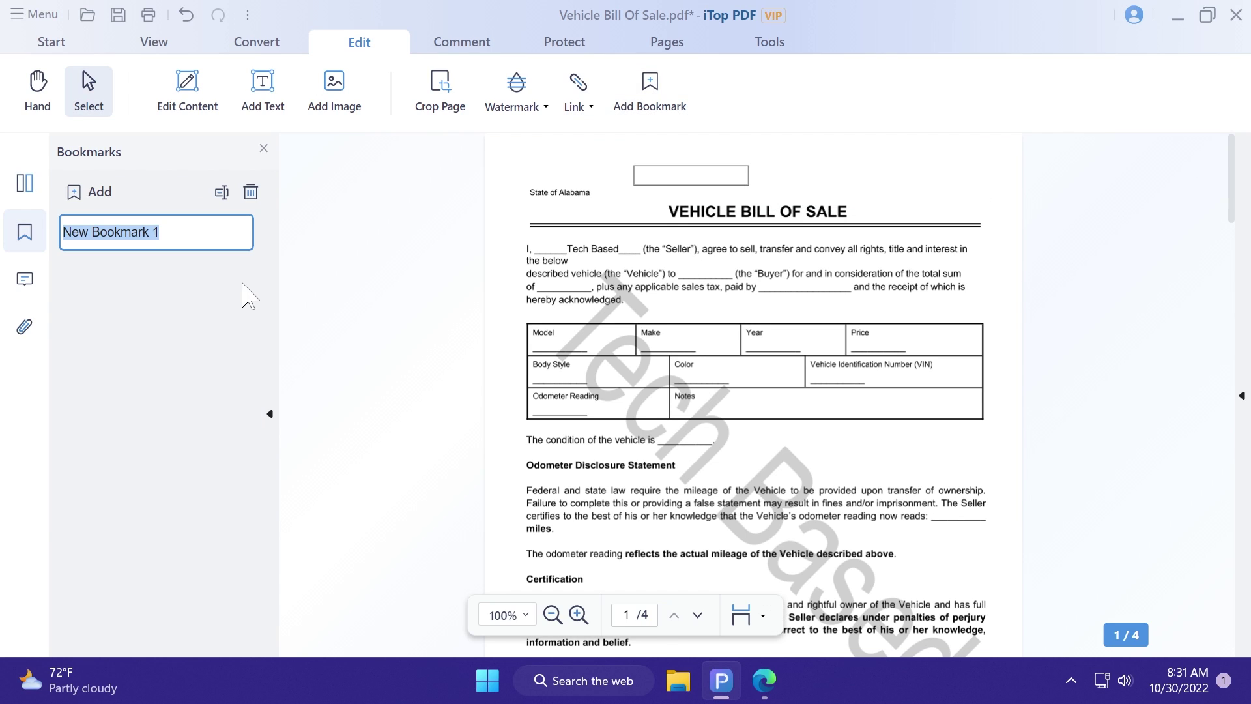
{"action": "type", "text": "Tech"}
{"action": "key", "text": "Return"}
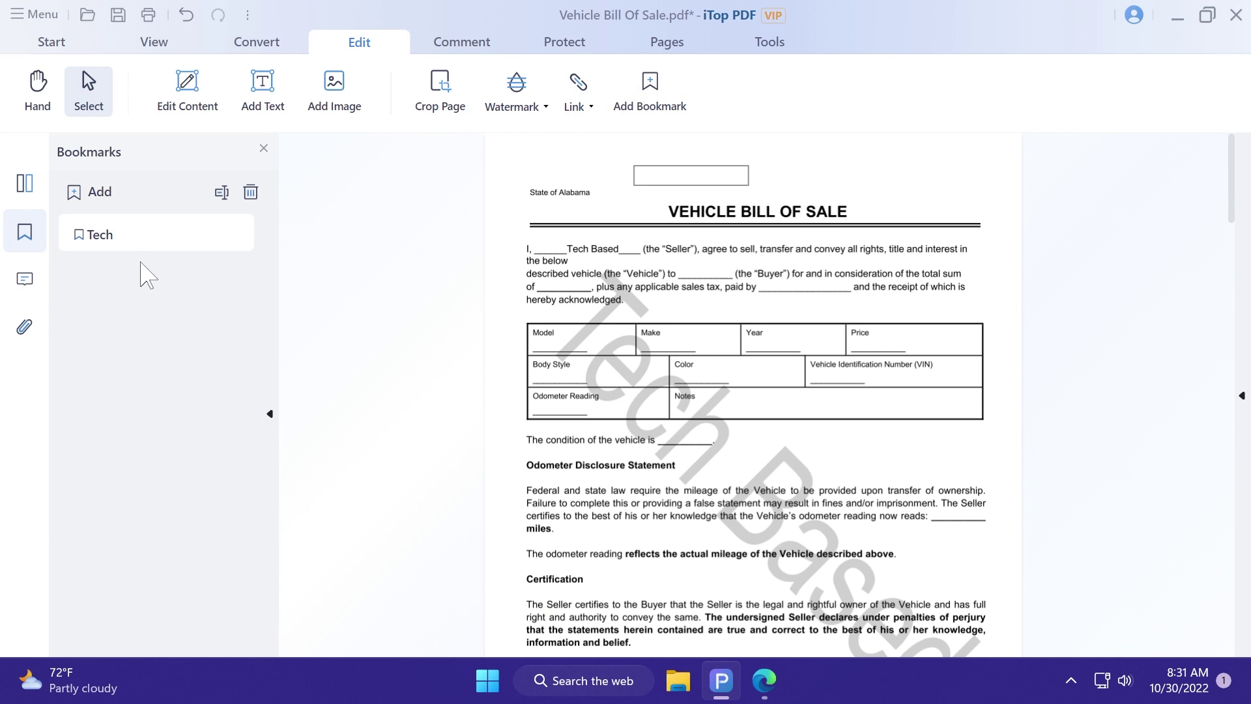
{"action": "left_click", "coordinate": [478, 44]}
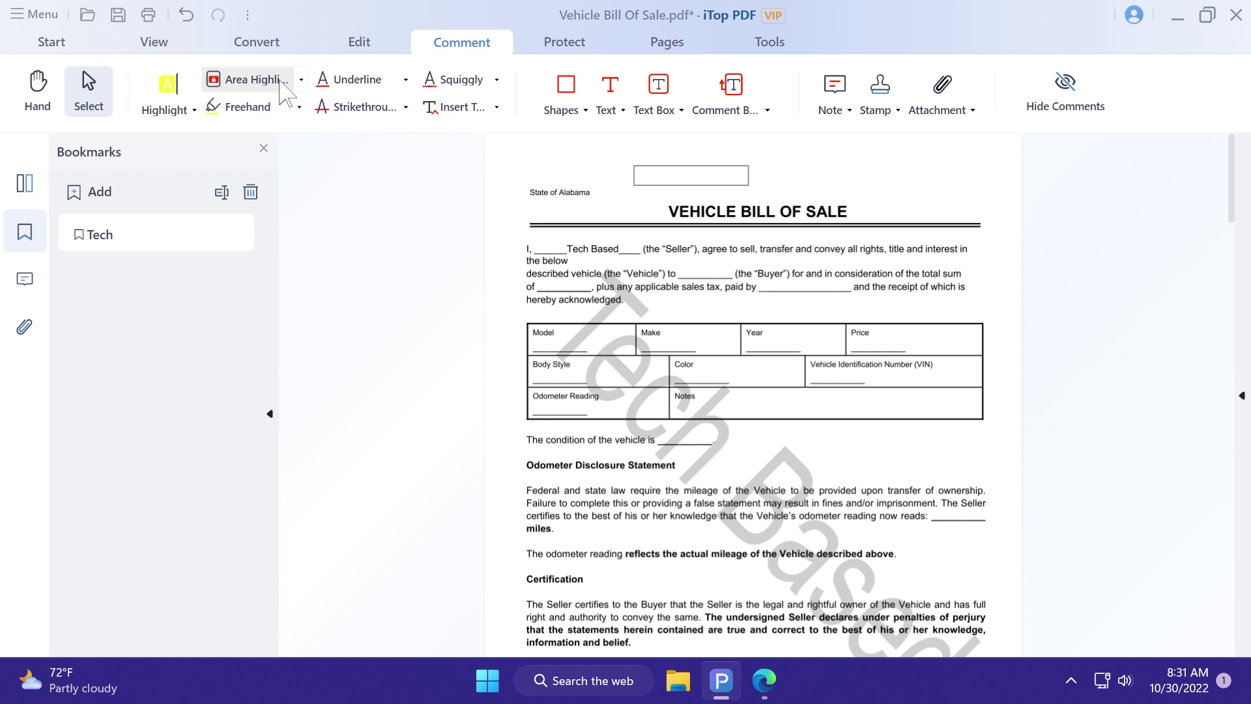
Step: Highlight the opening paragraph's text from 'below' through 'for and in consideration of' in yellow
{"action": "left_click", "coordinate": [249, 79]}
{"action": "left_click", "coordinate": [167, 83]}
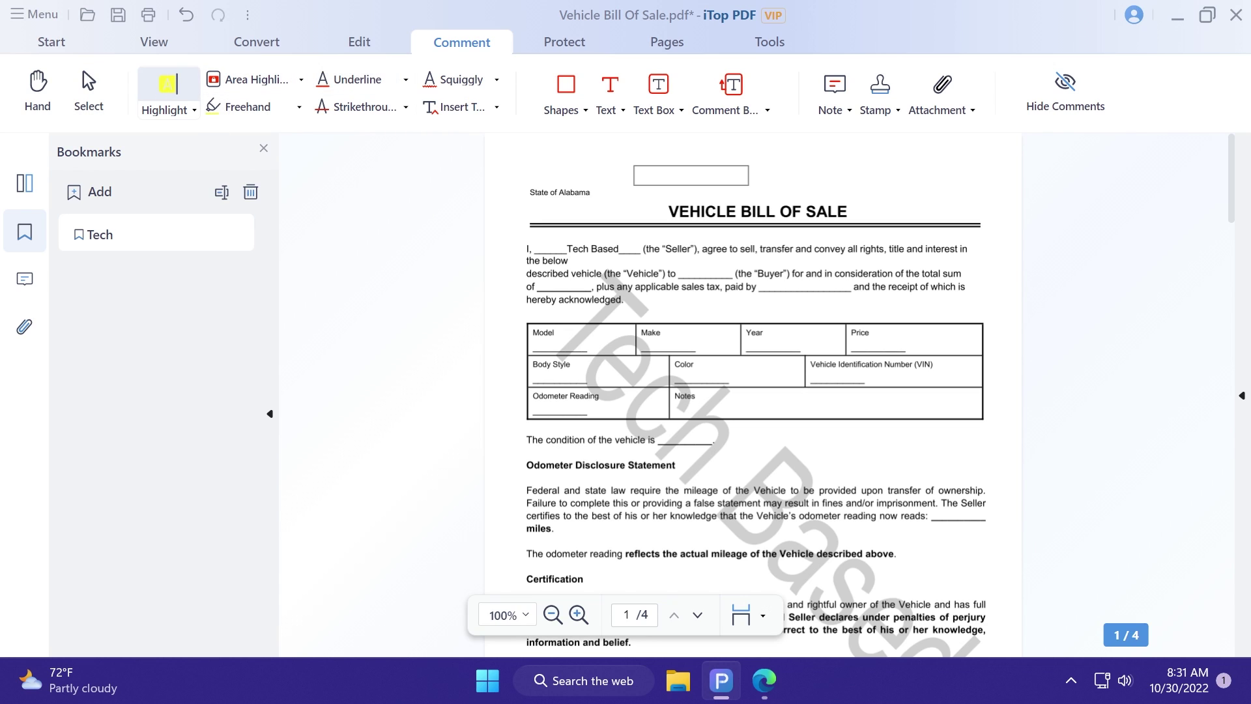
{"action": "left_click_drag", "start_coordinate": [544, 260], "coordinate": [905, 273]}
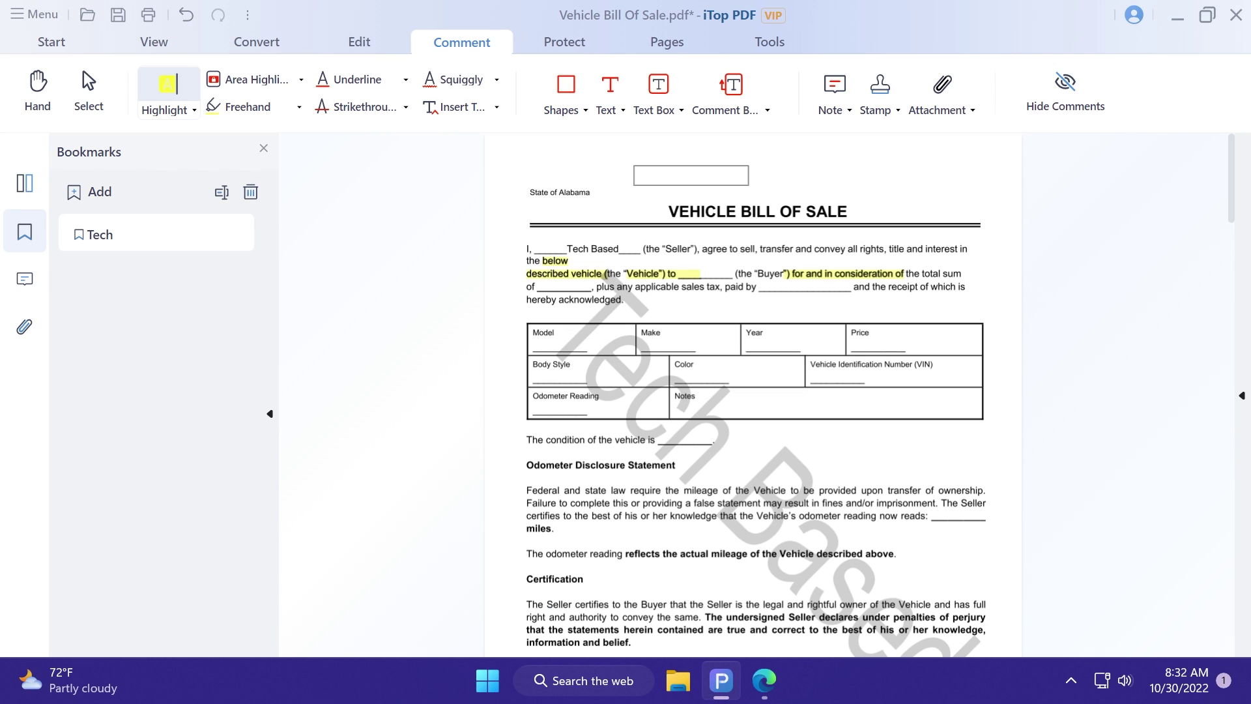
{"action": "left_click", "coordinate": [564, 41]}
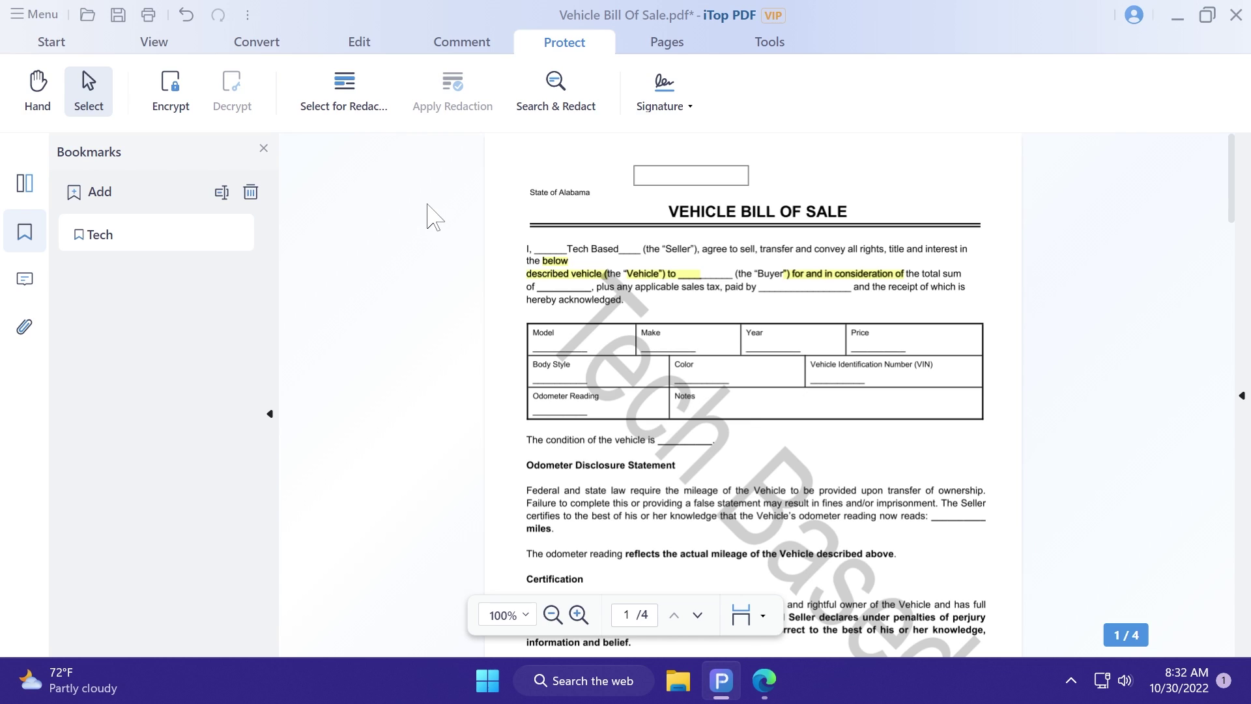
Step: Encrypt the bill of sale with an open password, entering and confirming it
{"action": "left_click", "coordinate": [171, 91]}
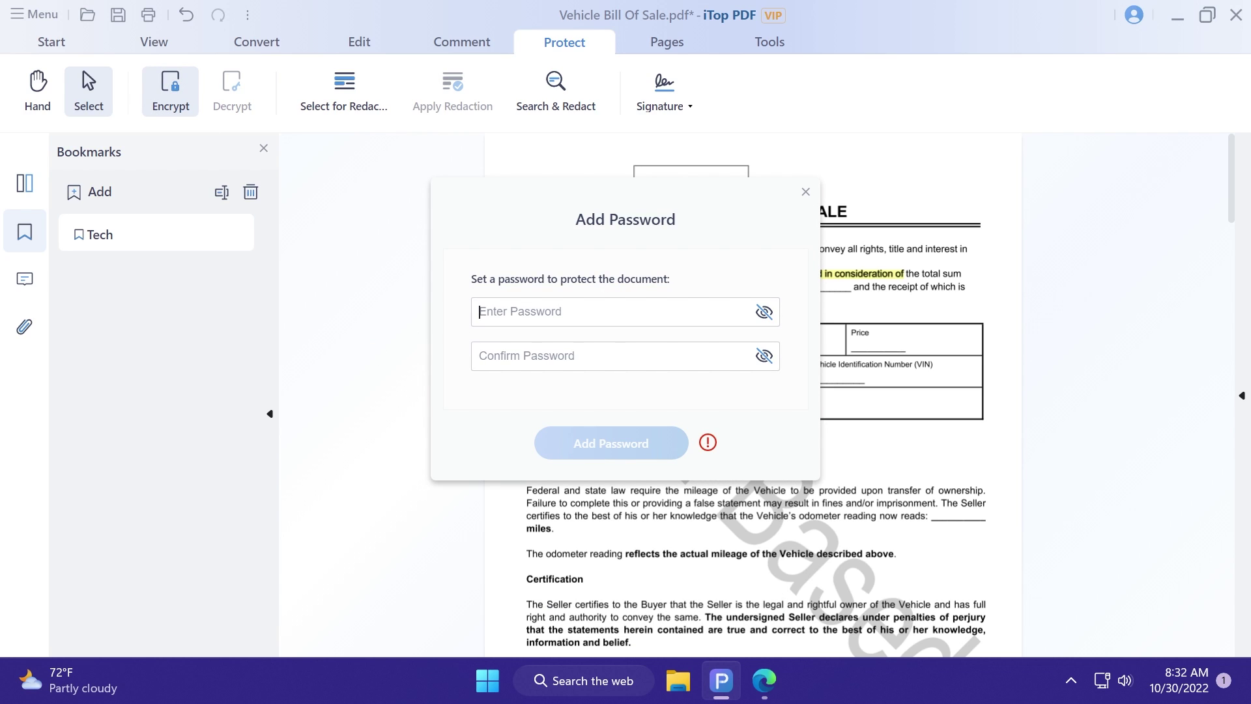
{"action": "type", "text": "123"}
{"action": "key", "text": "Tab"}
{"action": "type", "text": "123"}
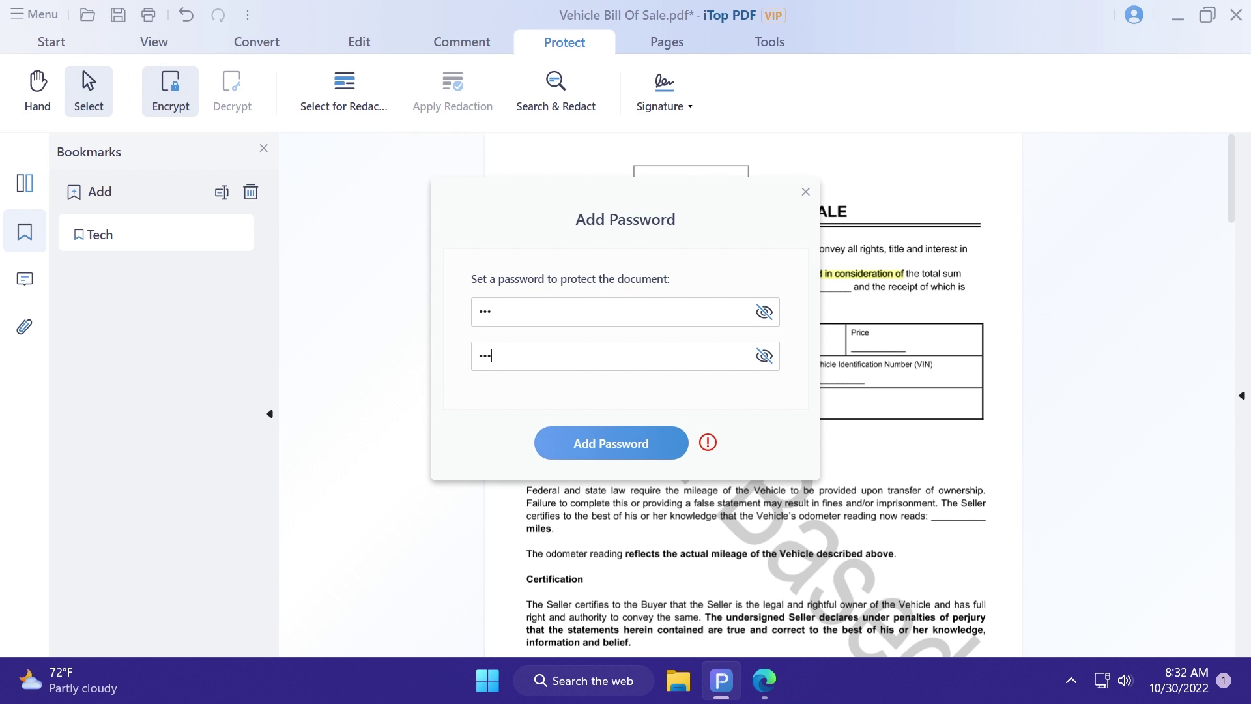
{"action": "left_click", "coordinate": [620, 445]}
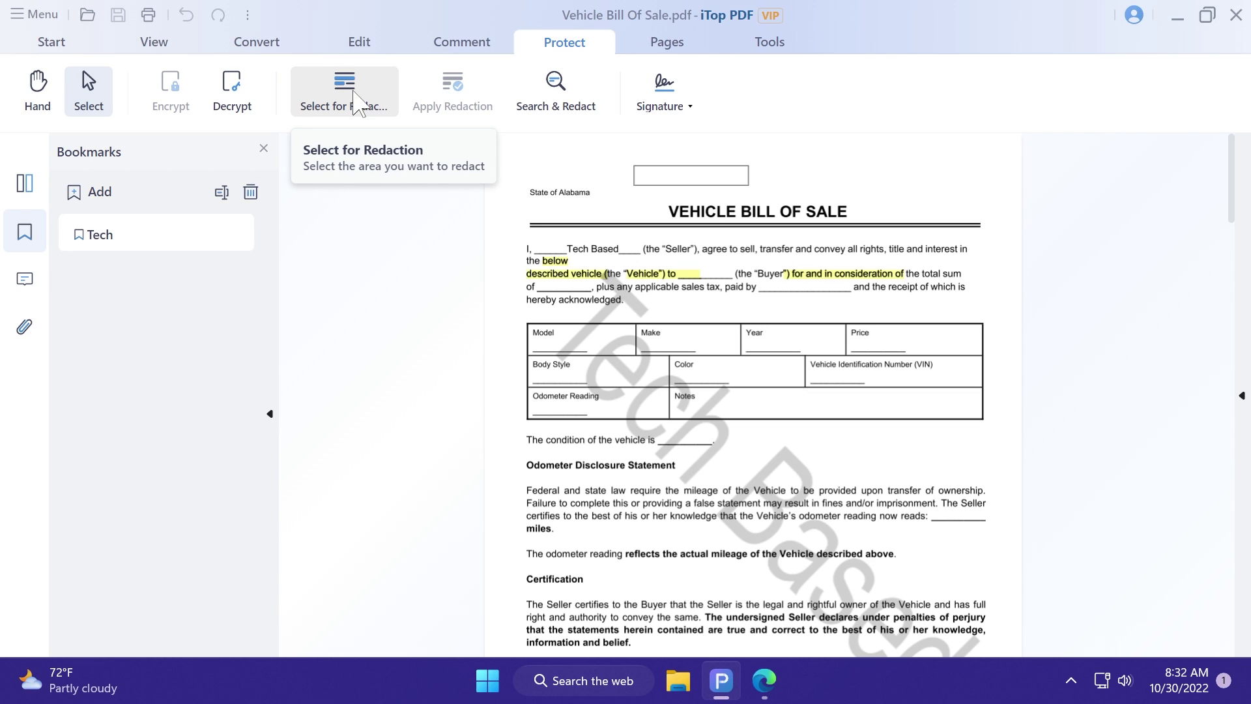
Step: Create a new red hand-drawn signature on the Draw tab
{"action": "left_click", "coordinate": [689, 106]}
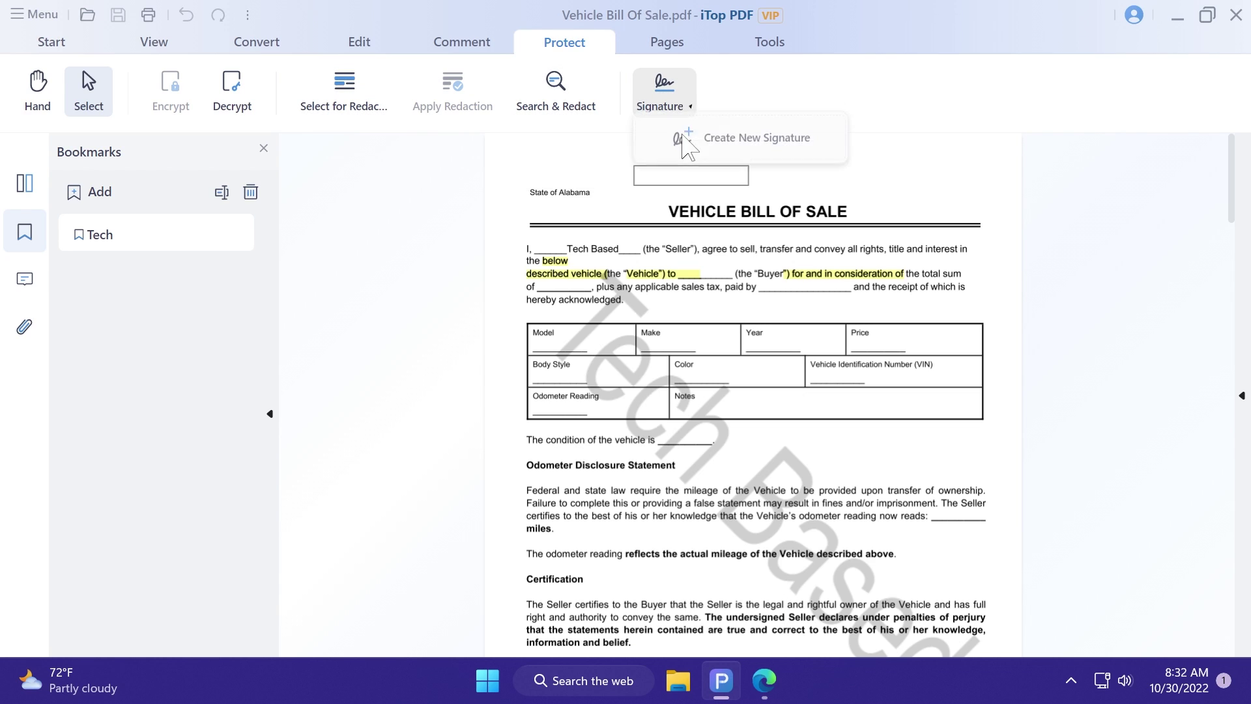
{"action": "left_click", "coordinate": [659, 104]}
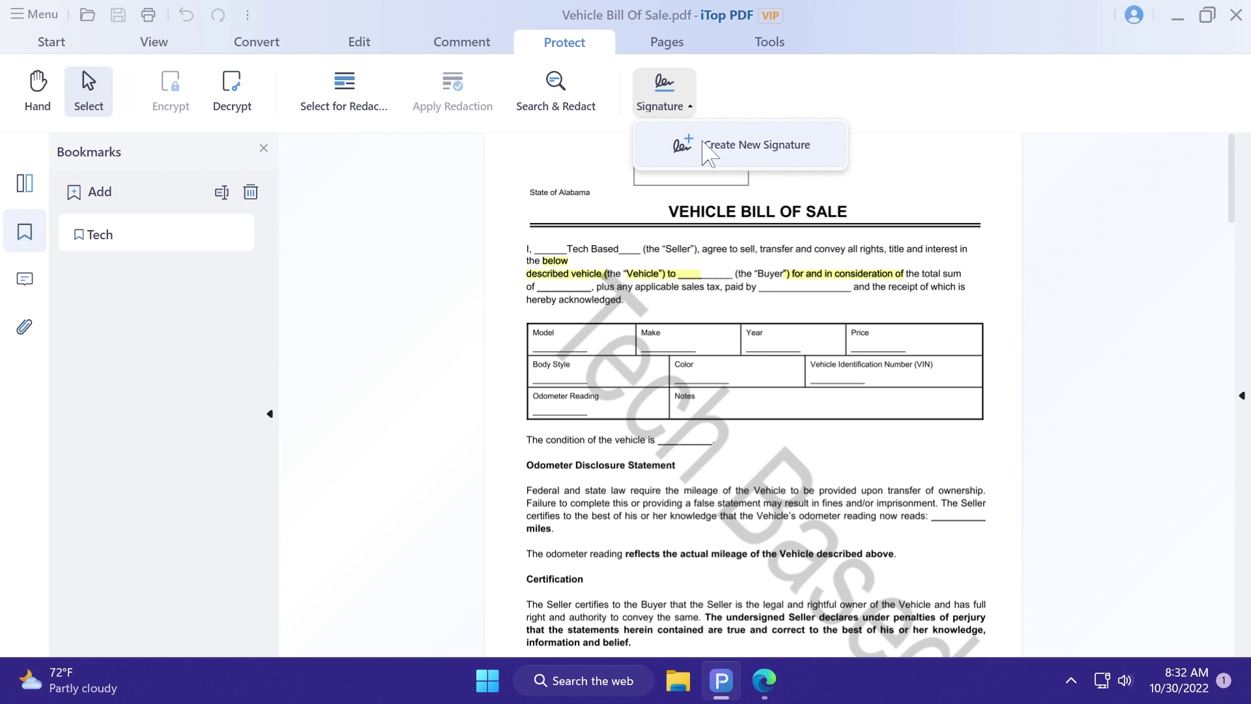
{"action": "left_click", "coordinate": [707, 149]}
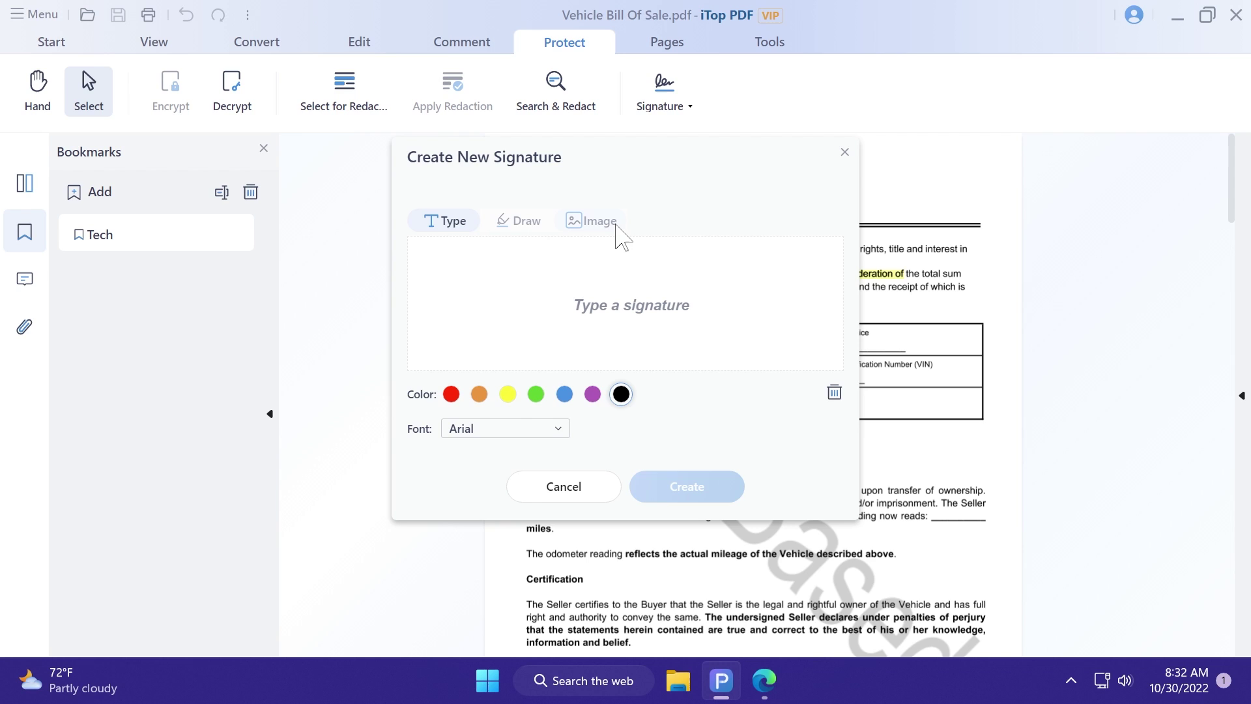
{"action": "left_click", "coordinate": [526, 221]}
{"action": "mouse_move", "coordinate": [524, 274]}
{"action": "left_mouse_down"}
{"action": "mouse_move", "coordinate": [515, 322]}
{"action": "mouse_move", "coordinate": [560, 300]}
{"action": "mouse_move", "coordinate": [600, 320]}
{"action": "left_mouse_up"}
{"action": "left_click", "coordinate": [687, 486]}
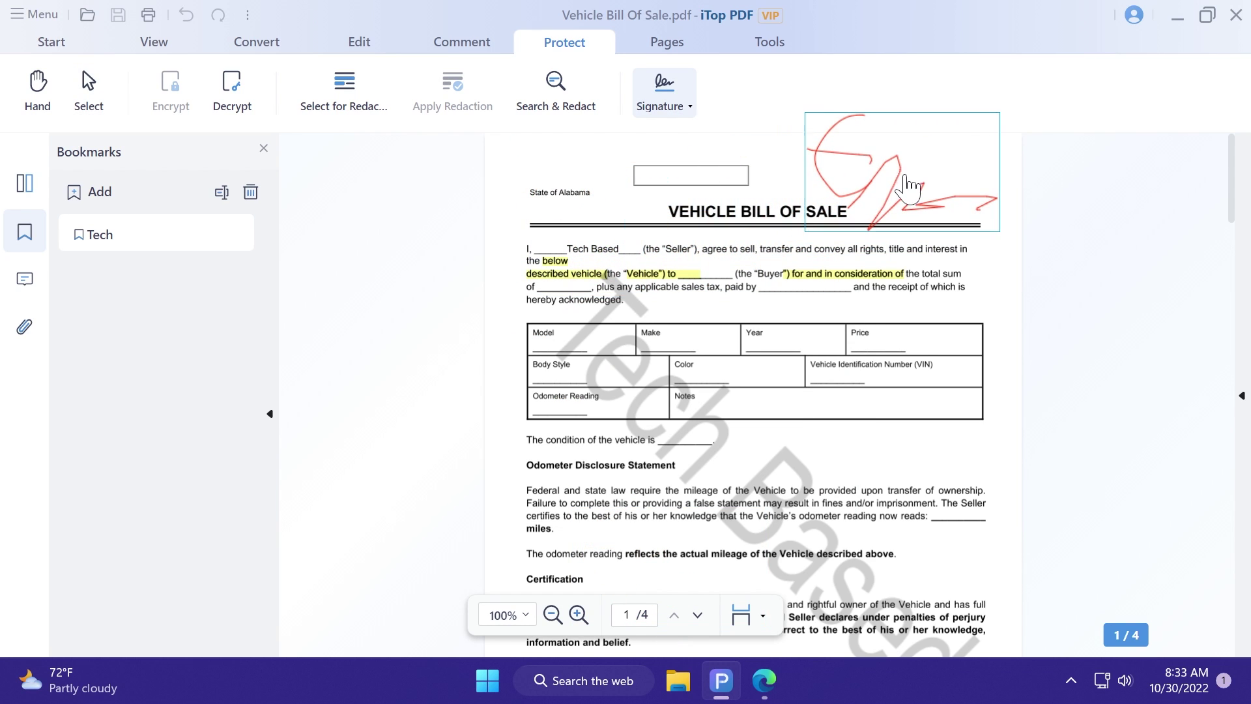
Step: Place the signature at page 1's top right and shrink it into the corner
{"action": "left_click", "coordinate": [847, 221]}
{"action": "left_click", "coordinate": [857, 225]}
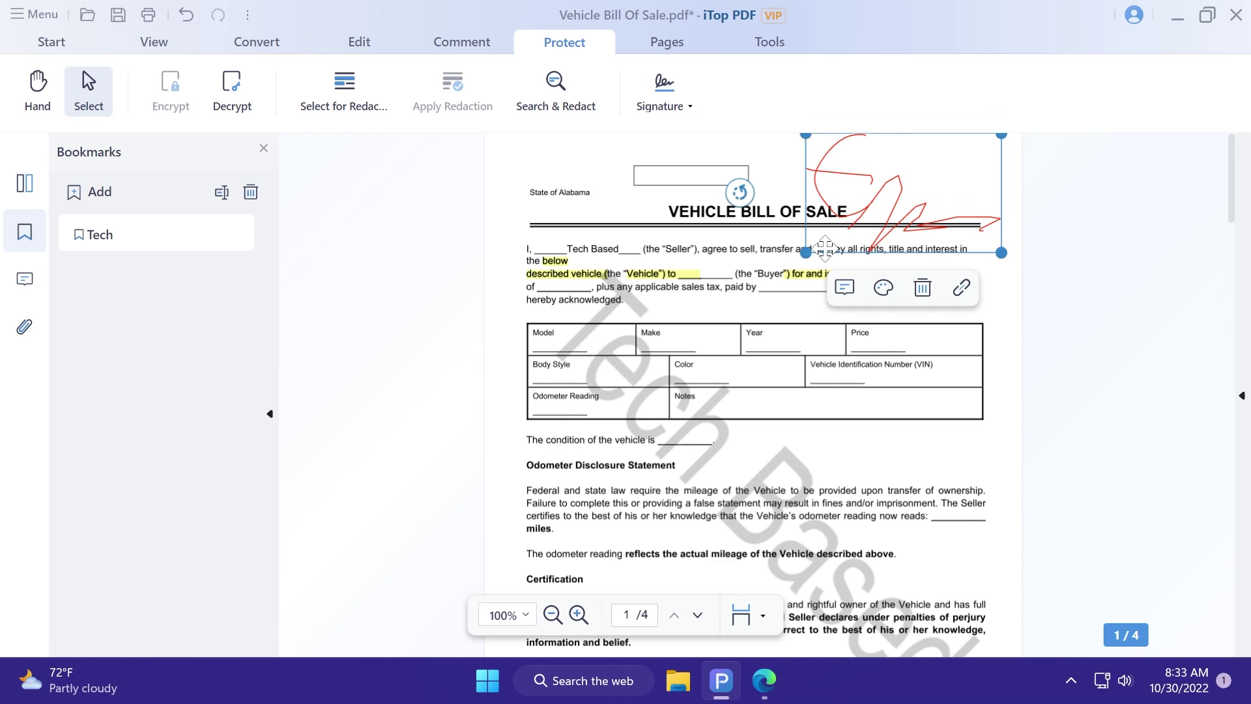
{"action": "left_click_drag", "start_coordinate": [841, 257], "coordinate": [921, 189]}
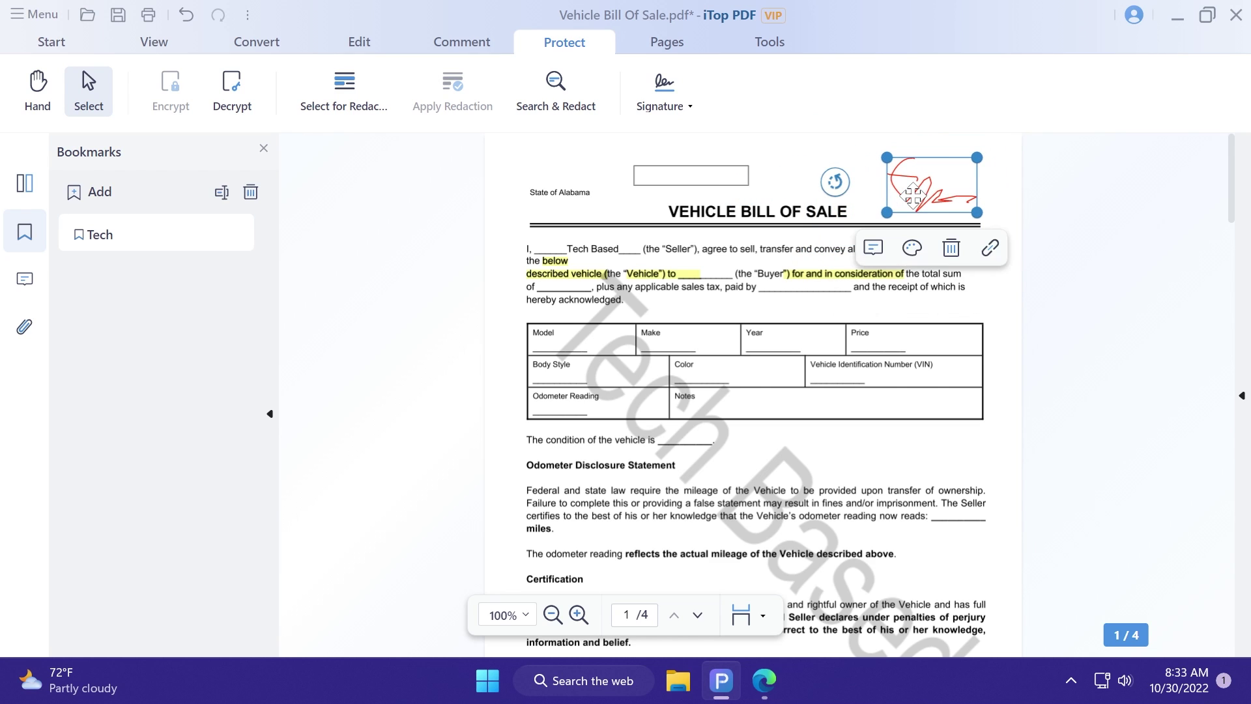
{"action": "left_click", "coordinate": [447, 271]}
Step: Move page 2 after page 3 in the thumbnail view so the blank page comes second
{"action": "left_click", "coordinate": [652, 45]}
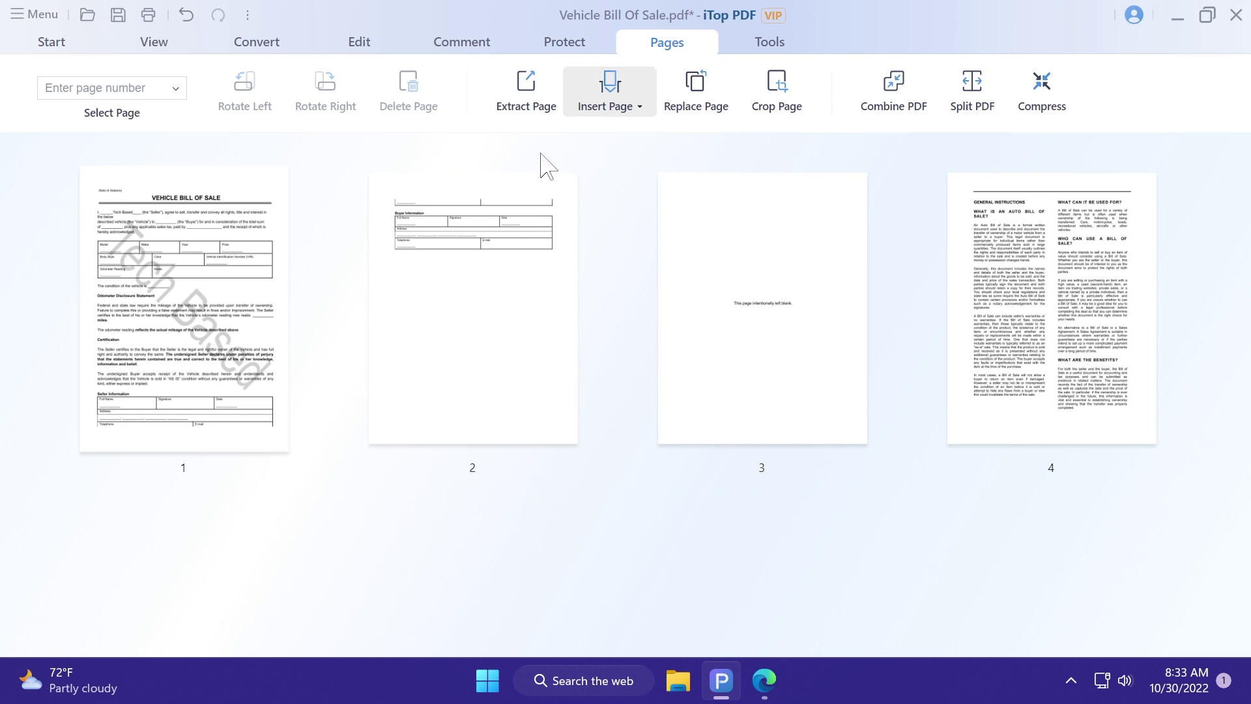
{"action": "left_click", "coordinate": [532, 173]}
{"action": "left_click_drag", "start_coordinate": [511, 316], "coordinate": [820, 319]}
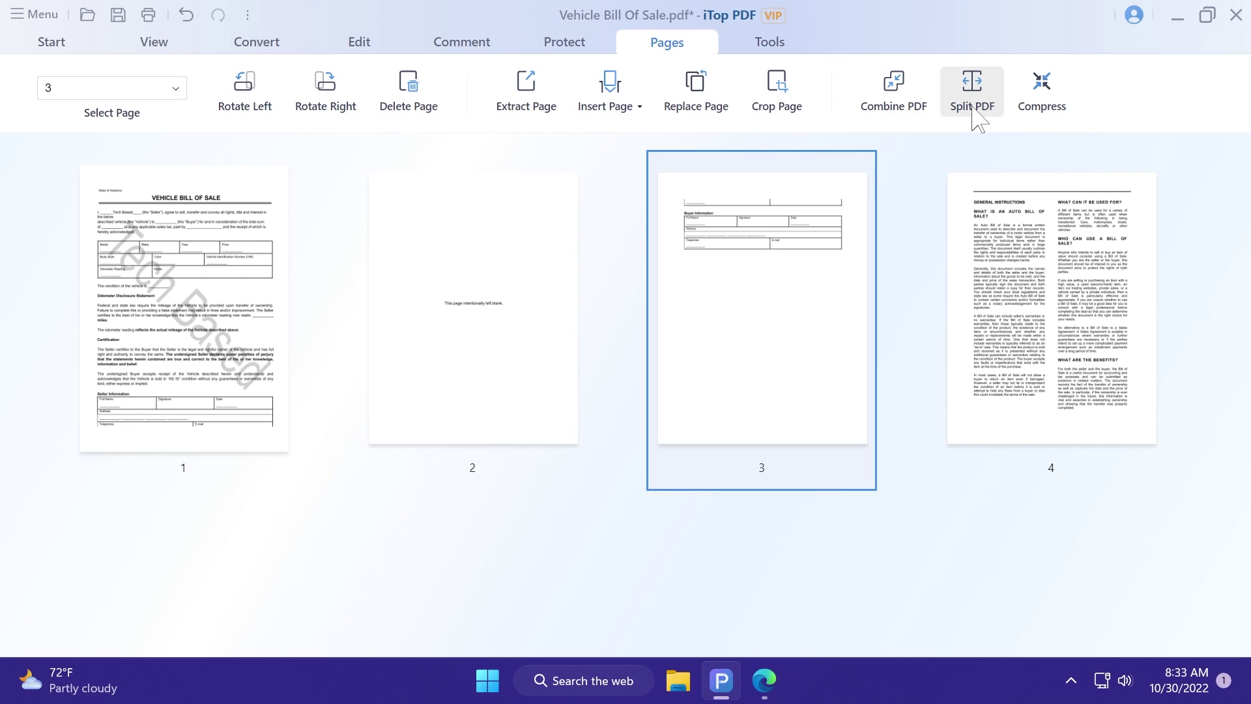
{"action": "left_click", "coordinate": [1041, 84]}
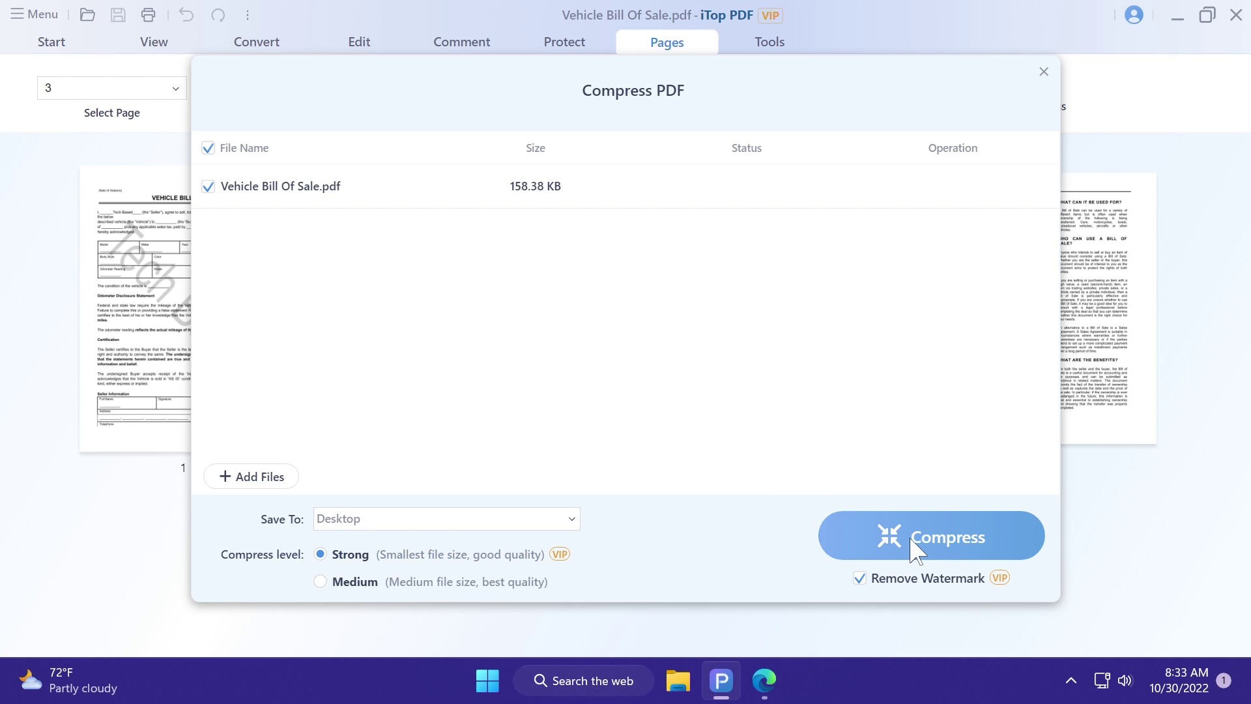
Step: Compress the bill of sale at Strong level to the Desktop, shrinking it to 100.51 KB
{"action": "left_click", "coordinate": [913, 546]}
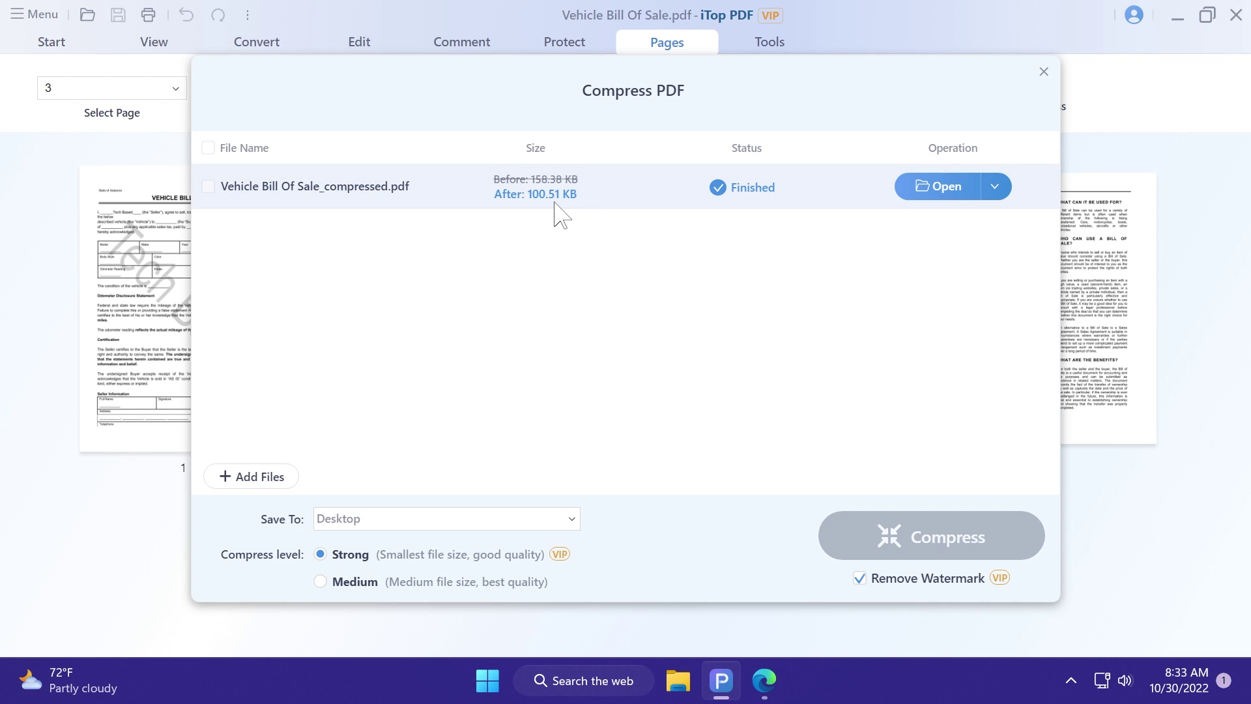
{"action": "left_click", "coordinate": [1043, 72]}
{"action": "left_click", "coordinate": [782, 43]}
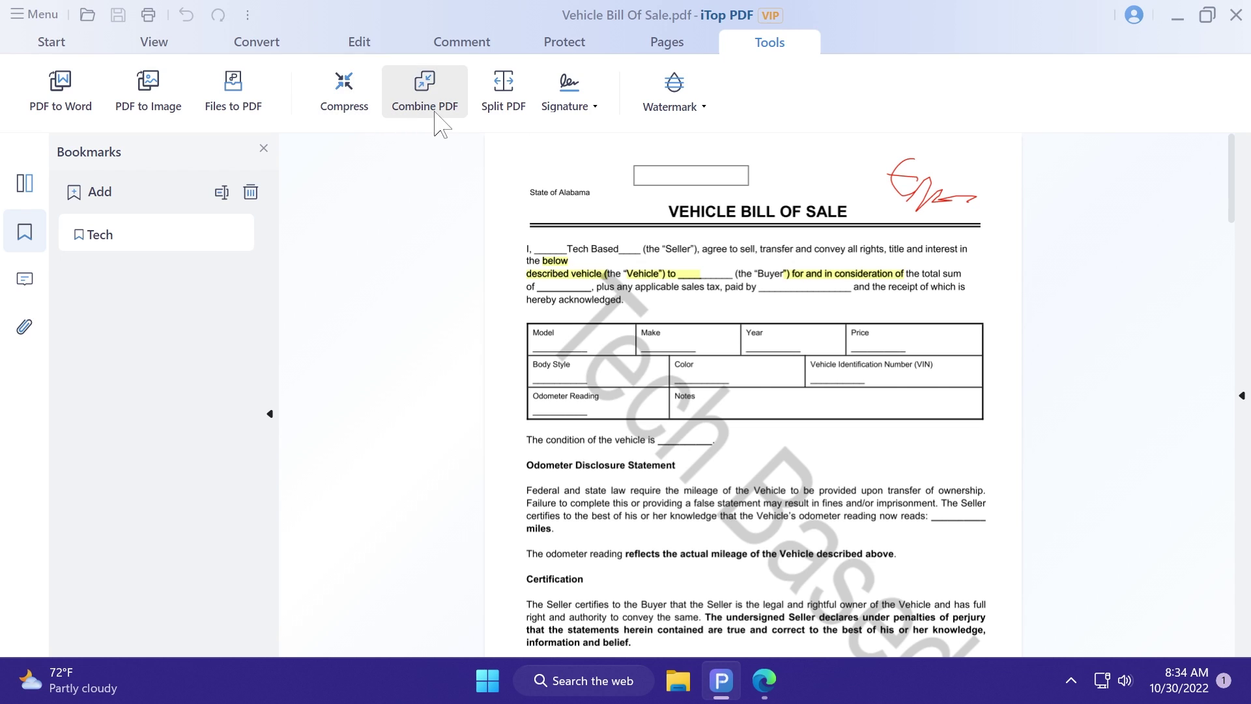
{"action": "scroll", "coordinate": [775, 384], "scroll_direction": "down", "scroll_amount": 8}
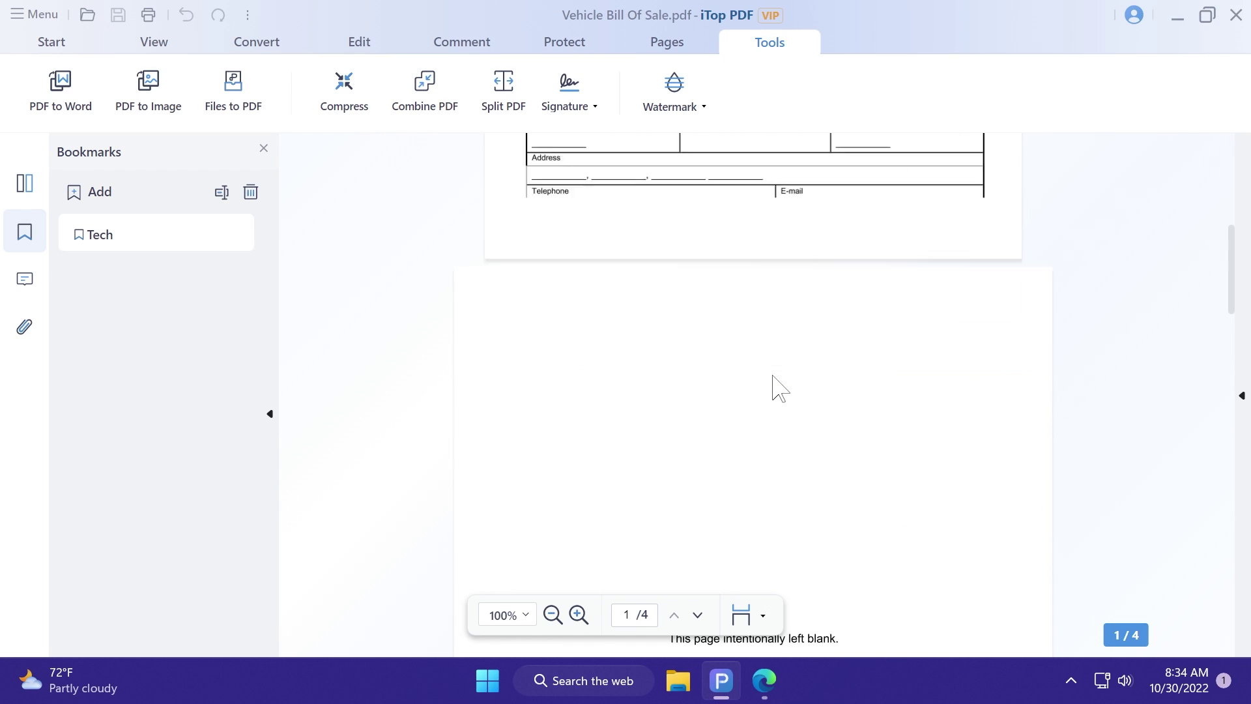
{"action": "scroll", "coordinate": [775, 385], "scroll_direction": "up", "scroll_amount": 9}
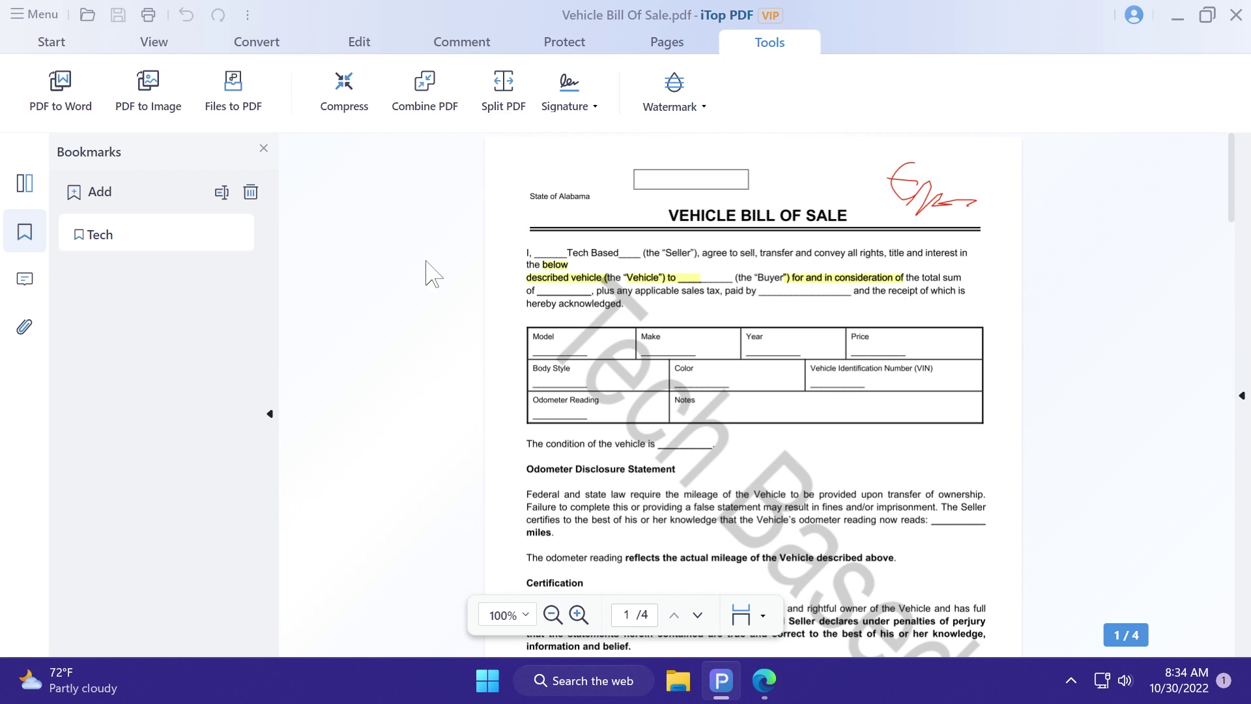
{"action": "left_click", "coordinate": [36, 14]}
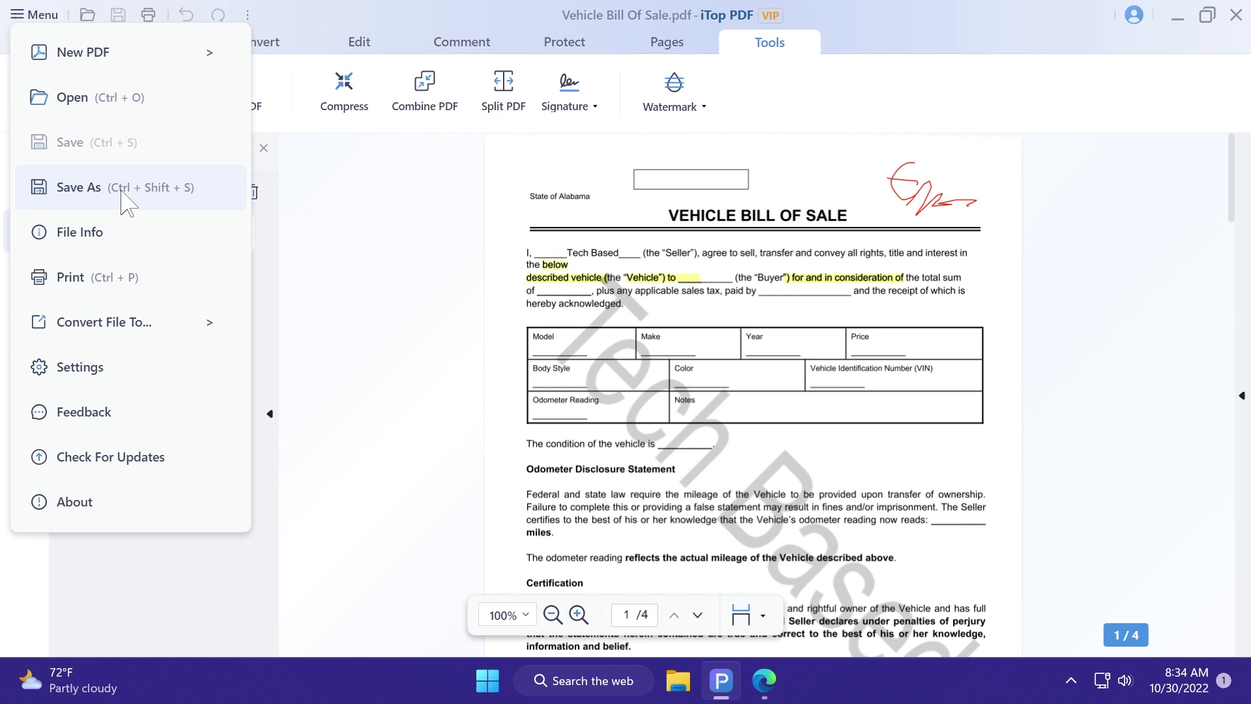
{"action": "left_click", "coordinate": [196, 187]}
{"action": "left_click", "coordinate": [517, 439]}
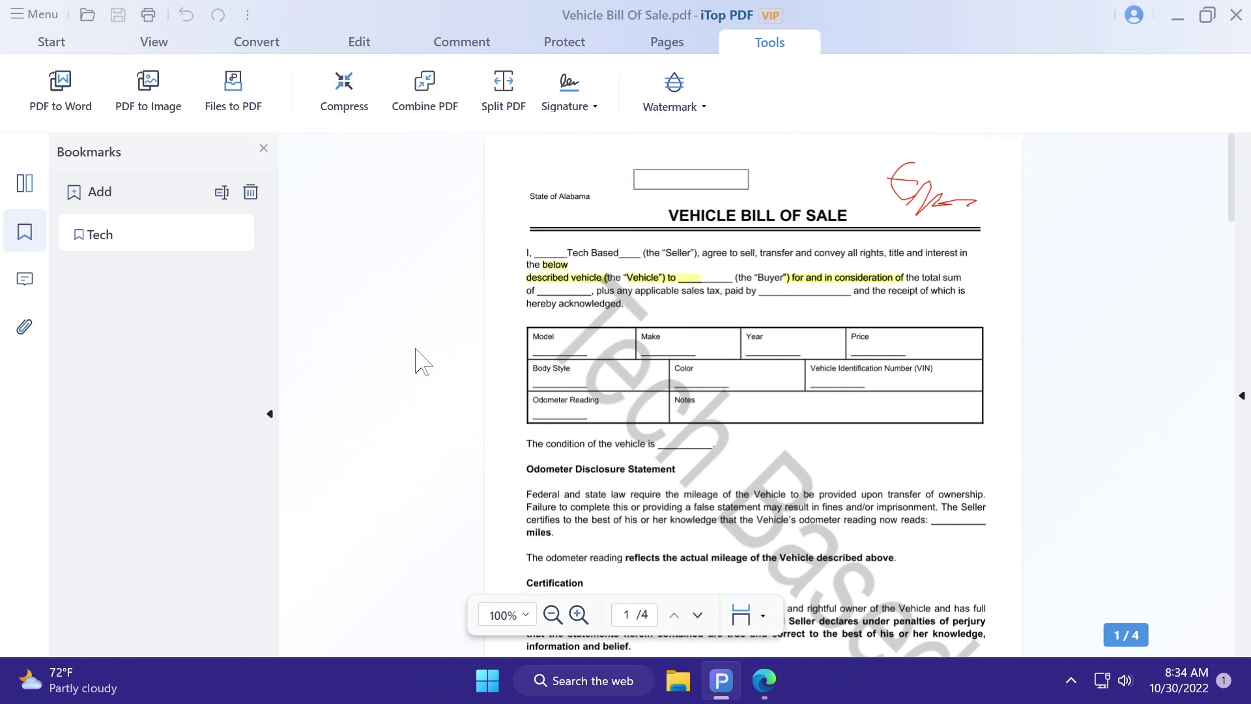